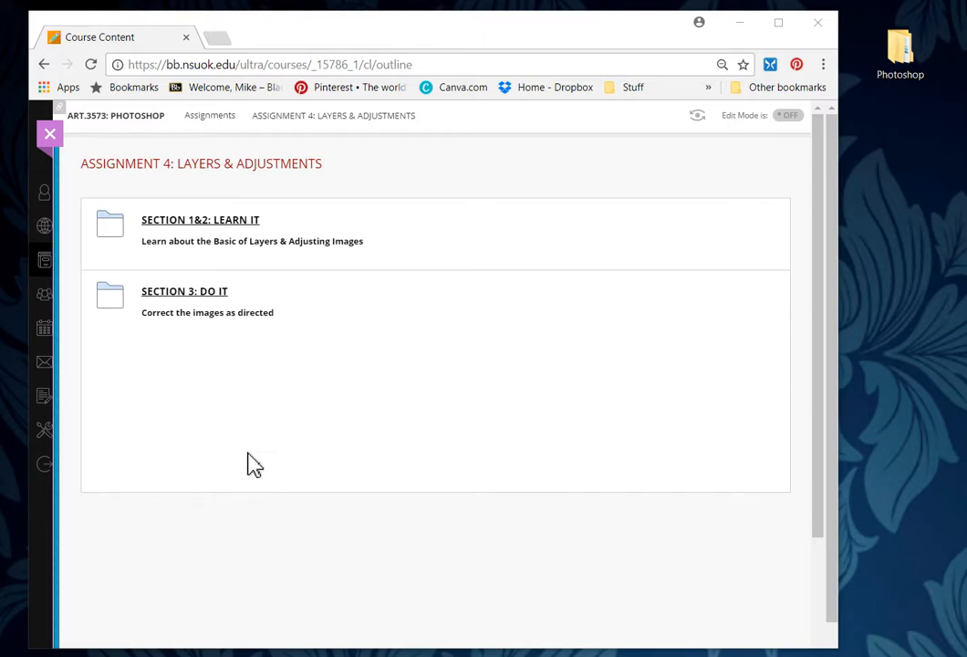
# Step: Enter Section 3: Do It and download the PHOTOSHOP 02.zip attachment
pyautogui.click(214, 298)
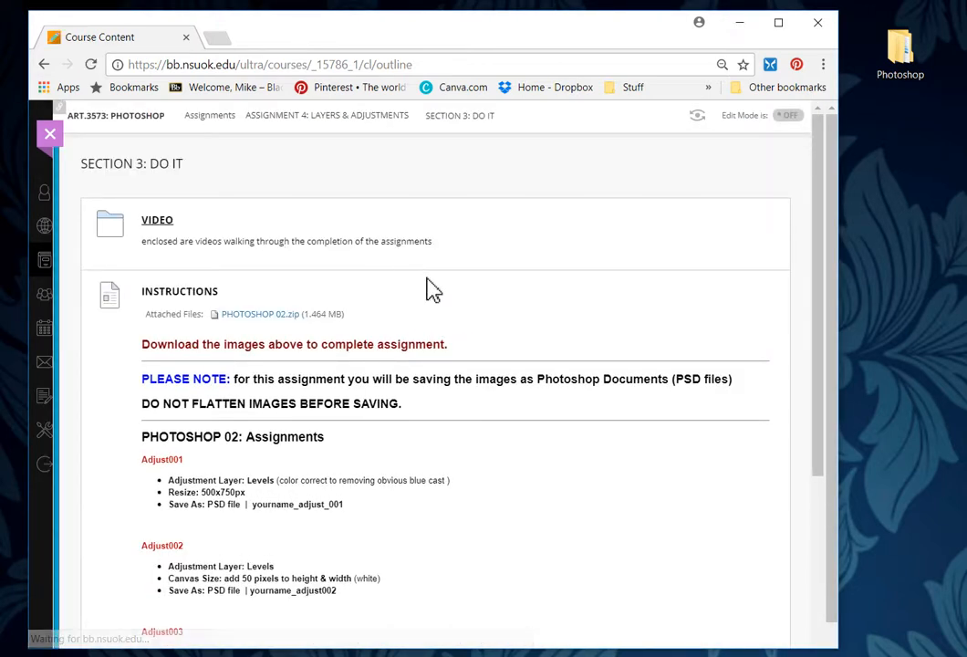
pyautogui.rightClick(283, 314)
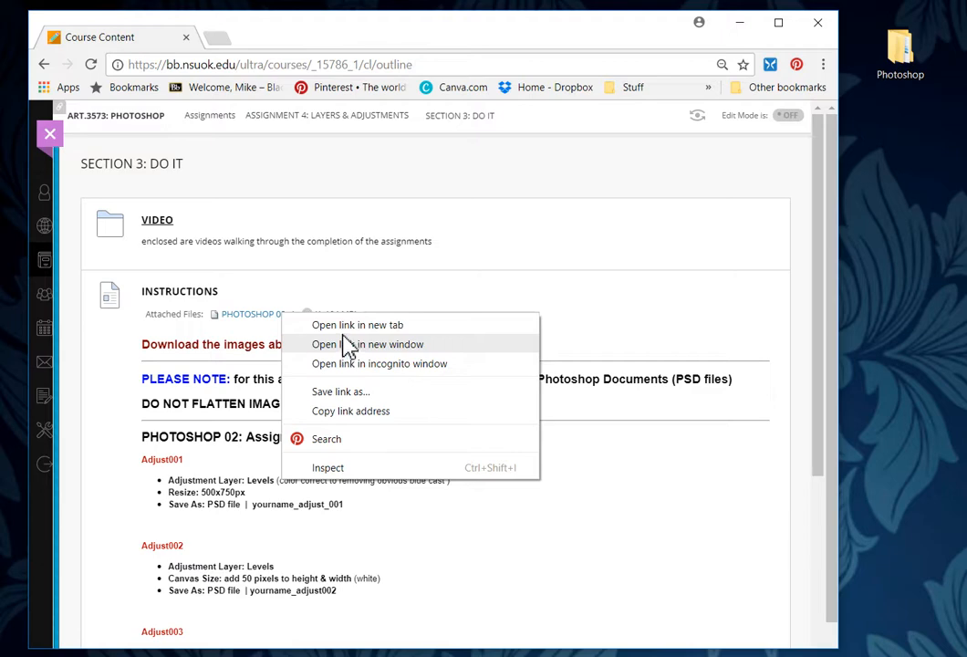
pyautogui.click(270, 316)
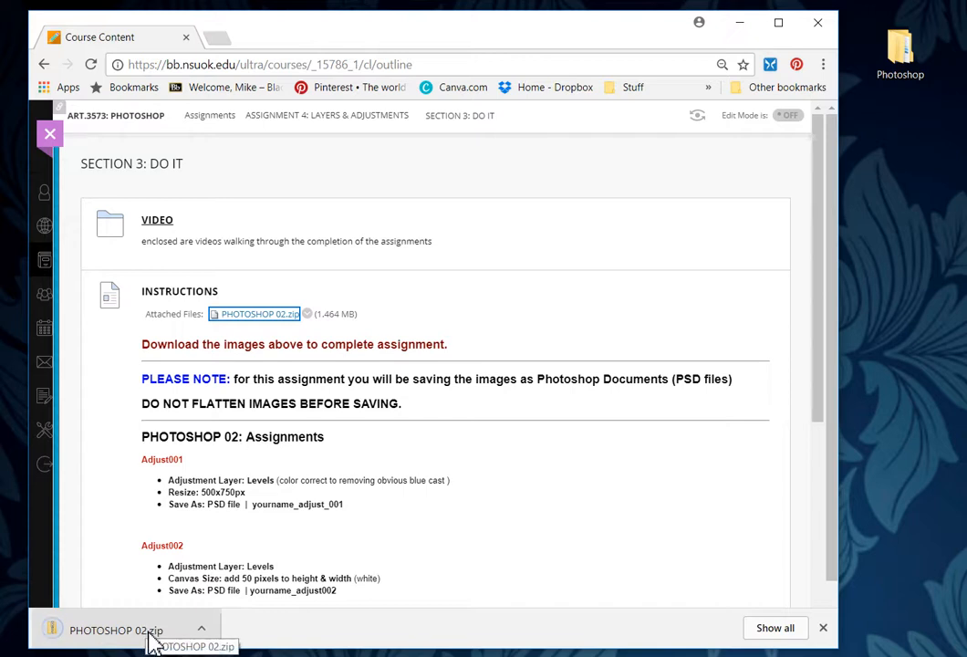
# Step: Show the downloaded PHOTOSHOP 02.zip in its folder from Chrome's Downloads list
pyautogui.click(822, 67)
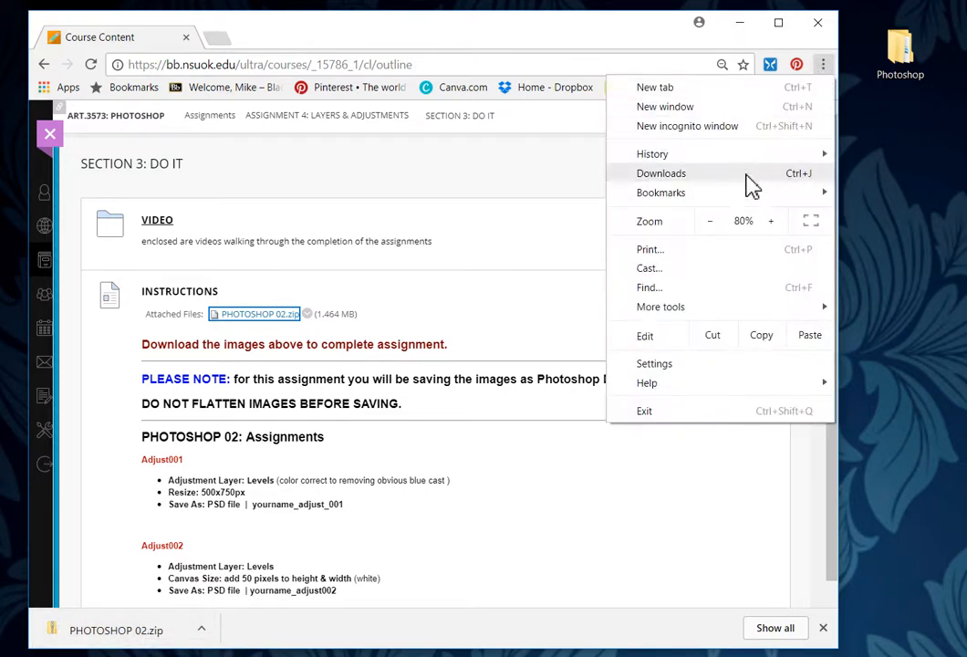
pyautogui.click(735, 180)
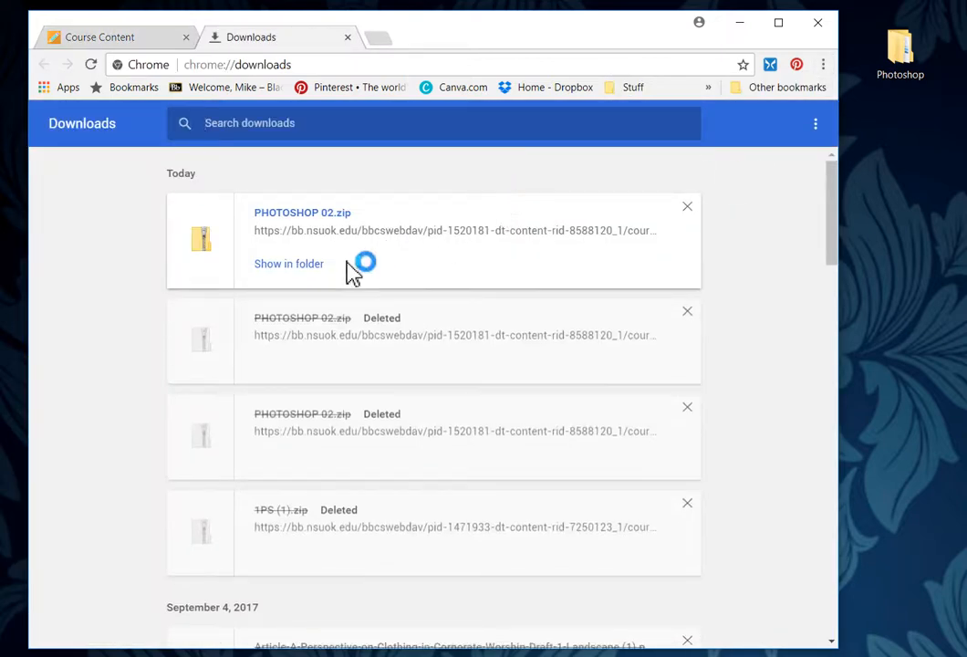
pyautogui.click(302, 265)
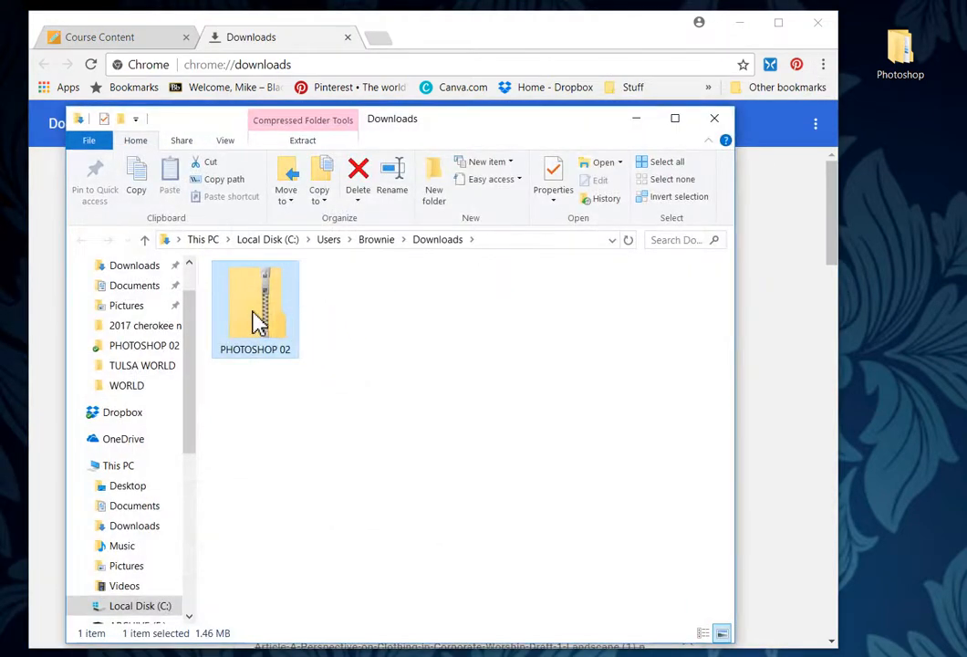
# Step: Extract all files from the zip into the Desktop\Photoshop folder
pyautogui.rightClick(262, 319)
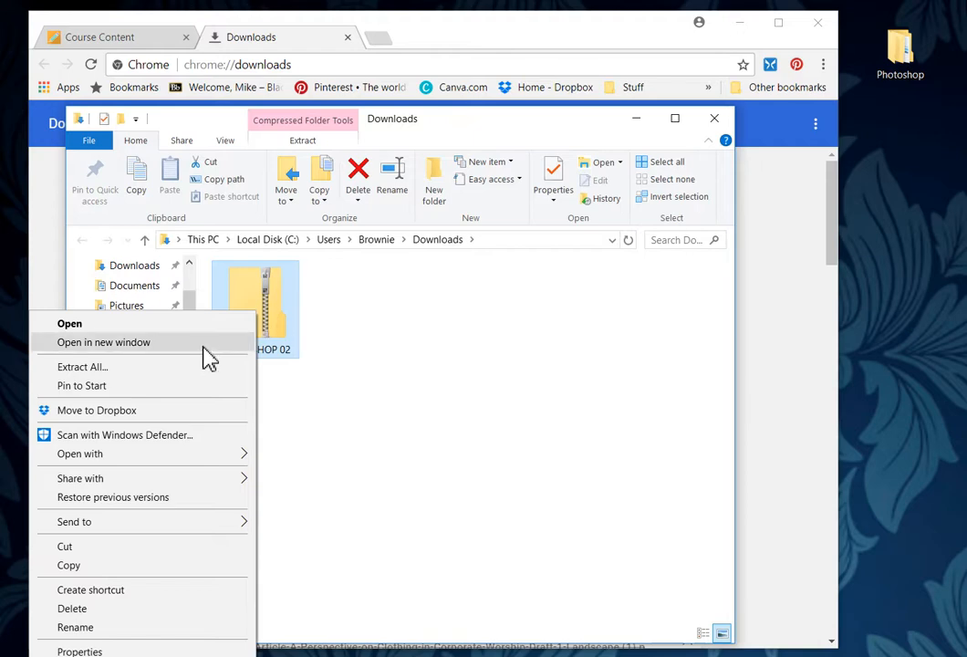
pyautogui.click(187, 376)
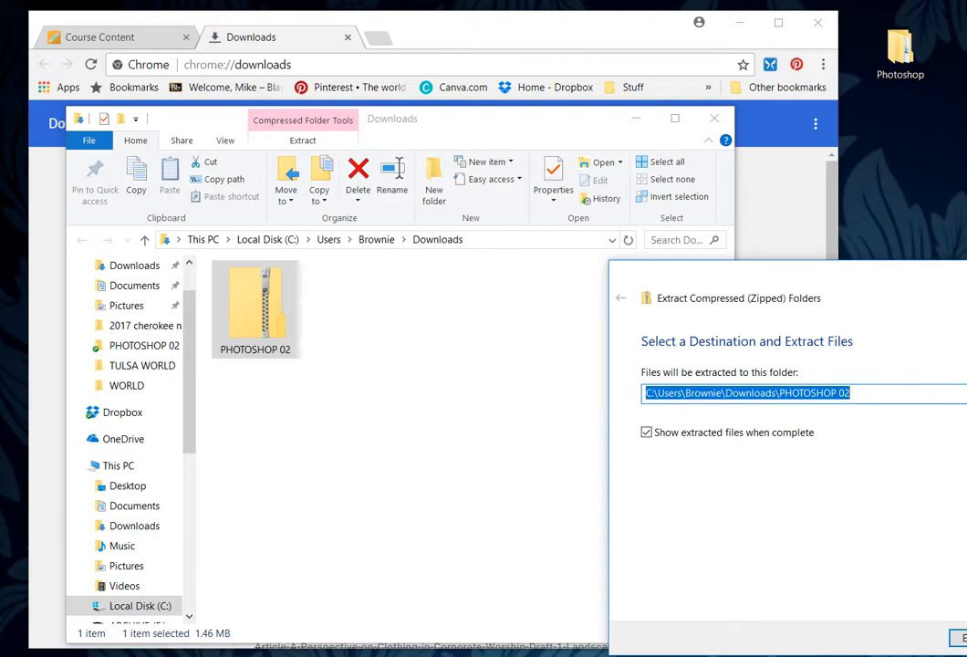
pyautogui.click(966, 393)
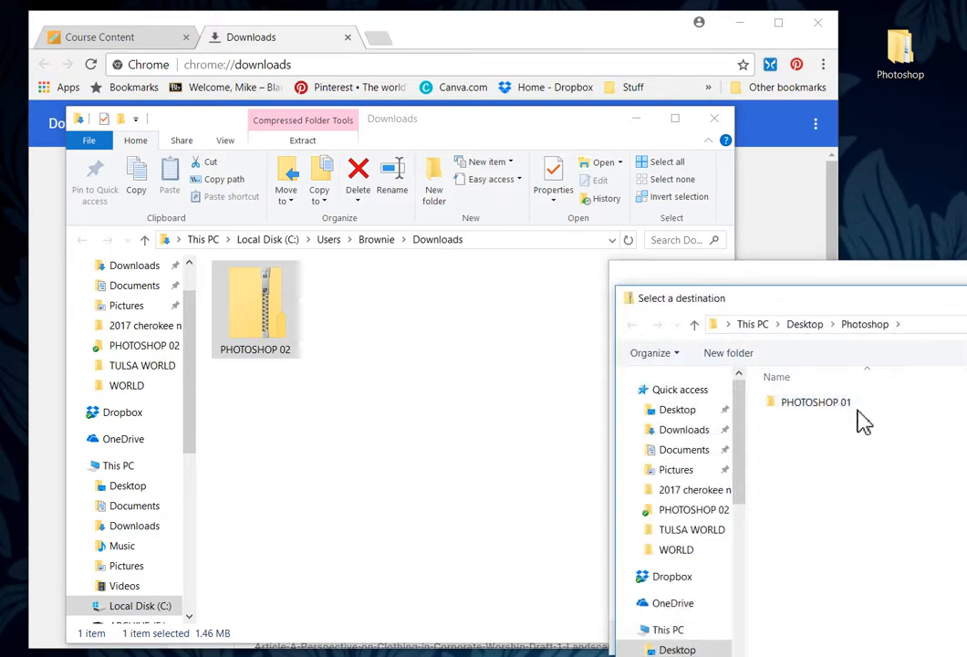
pyautogui.click(683, 421)
pyautogui.click(818, 403)
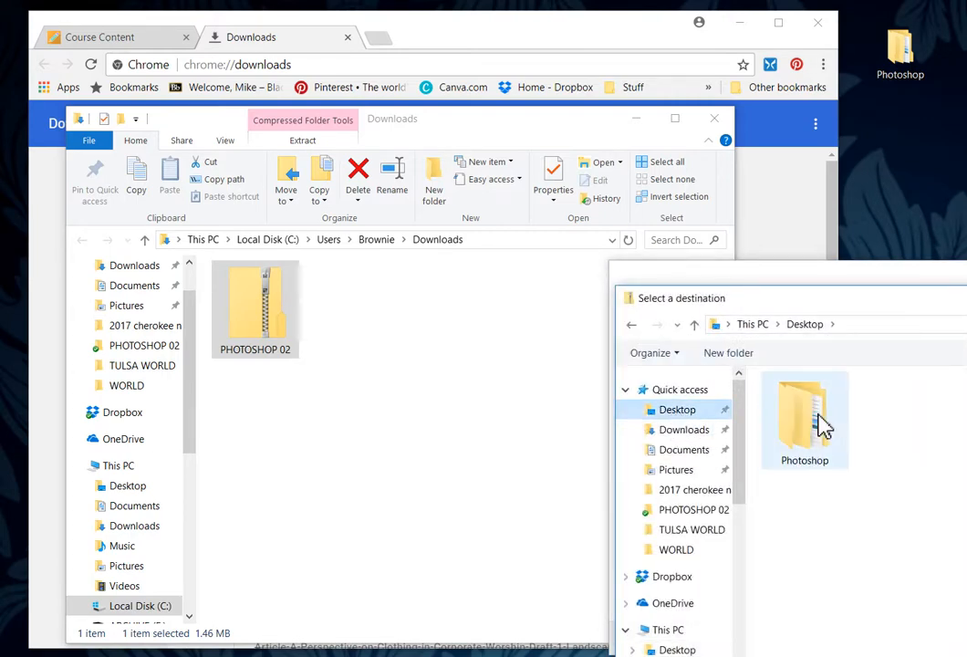
pyautogui.doubleClick(808, 415)
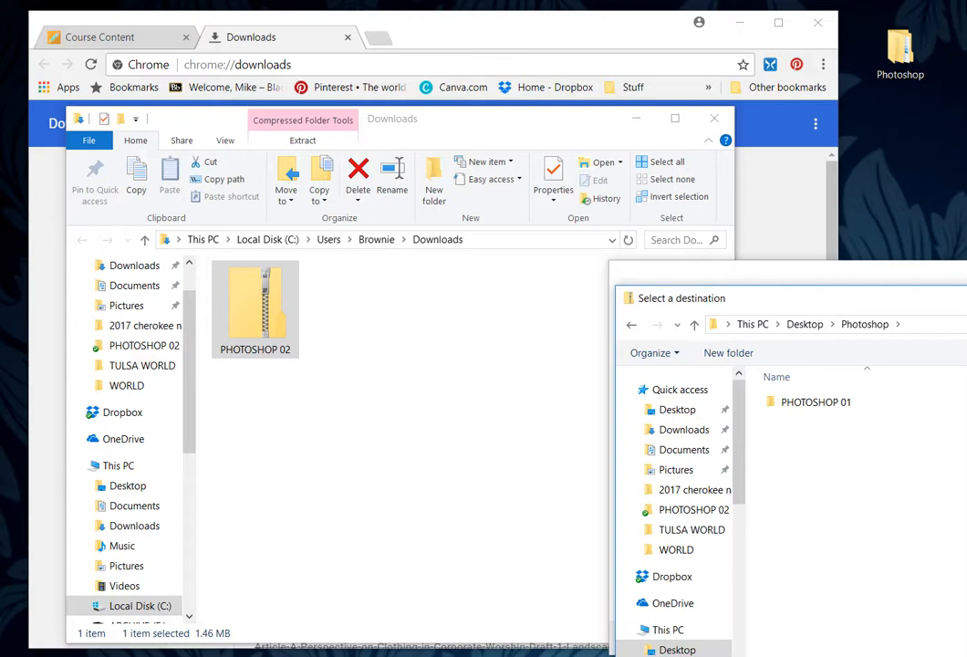
pyautogui.press('Return')
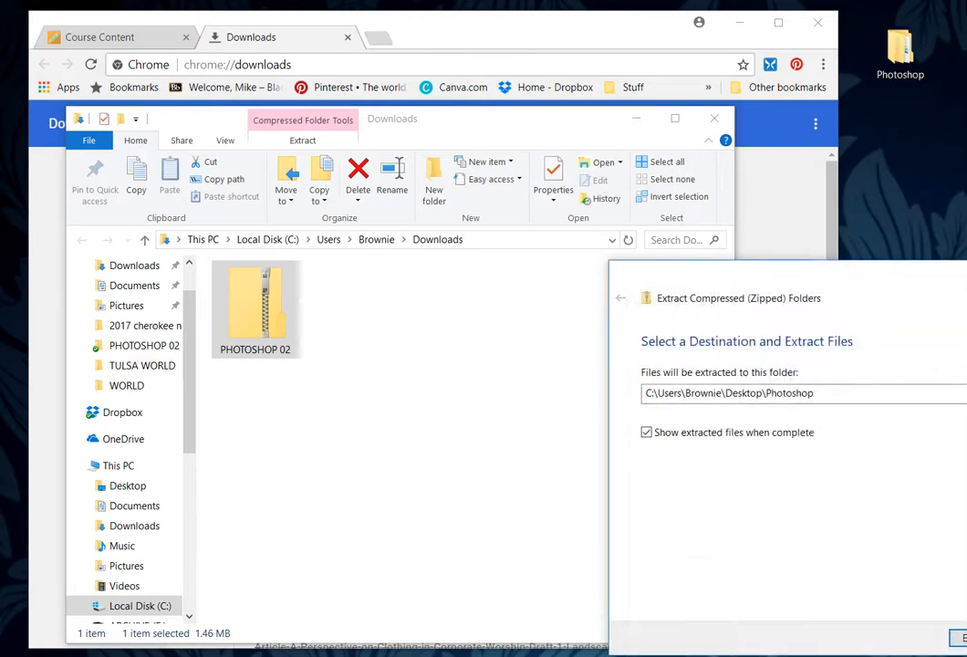
pyautogui.moveTo(889, 288); pyautogui.dragTo(755, 227)
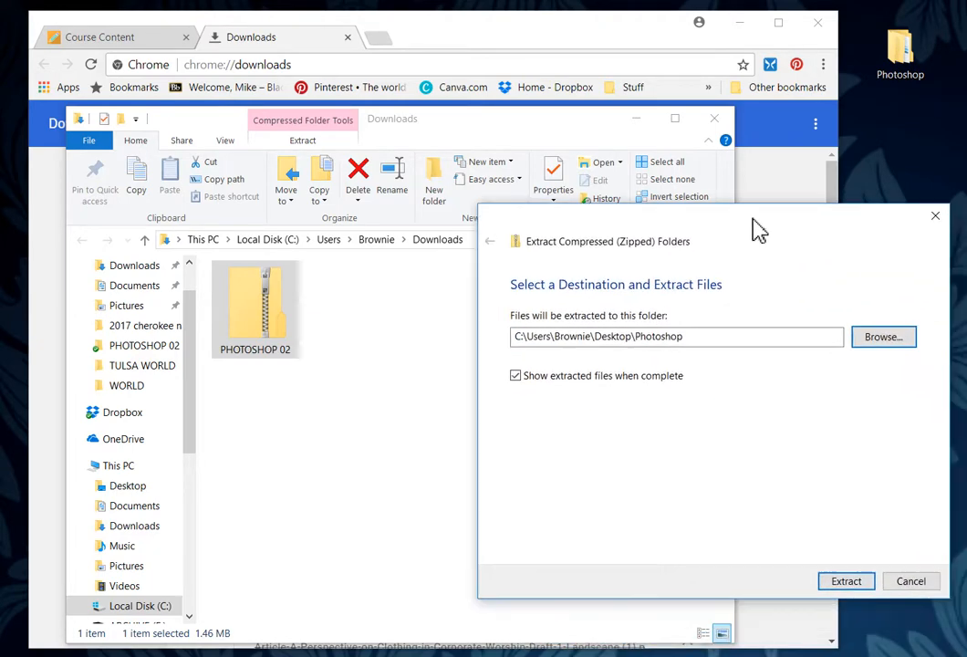
pyautogui.click(861, 587)
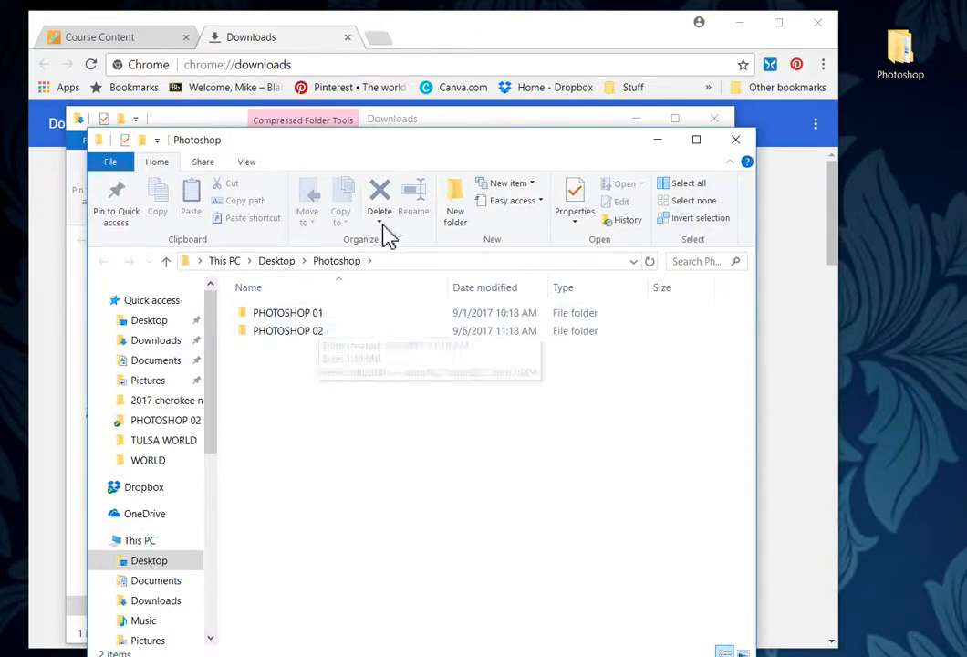
# Step: Close the Explorer windows and open Desktop\Photoshop\PHOTOSHOP 02 to check Adjust001–Adjust004
pyautogui.click(736, 144)
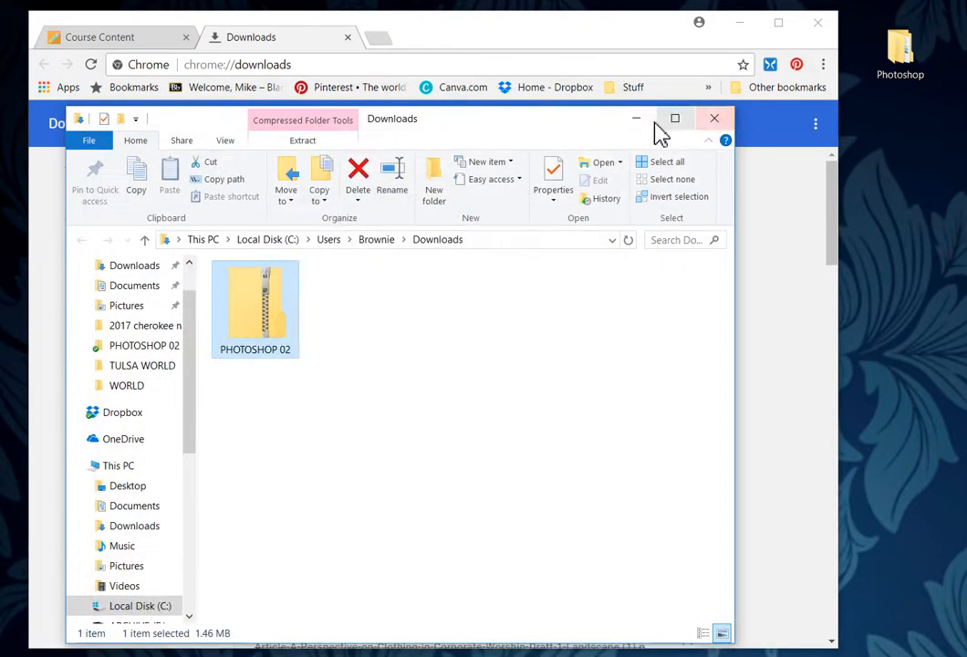
pyautogui.click(720, 122)
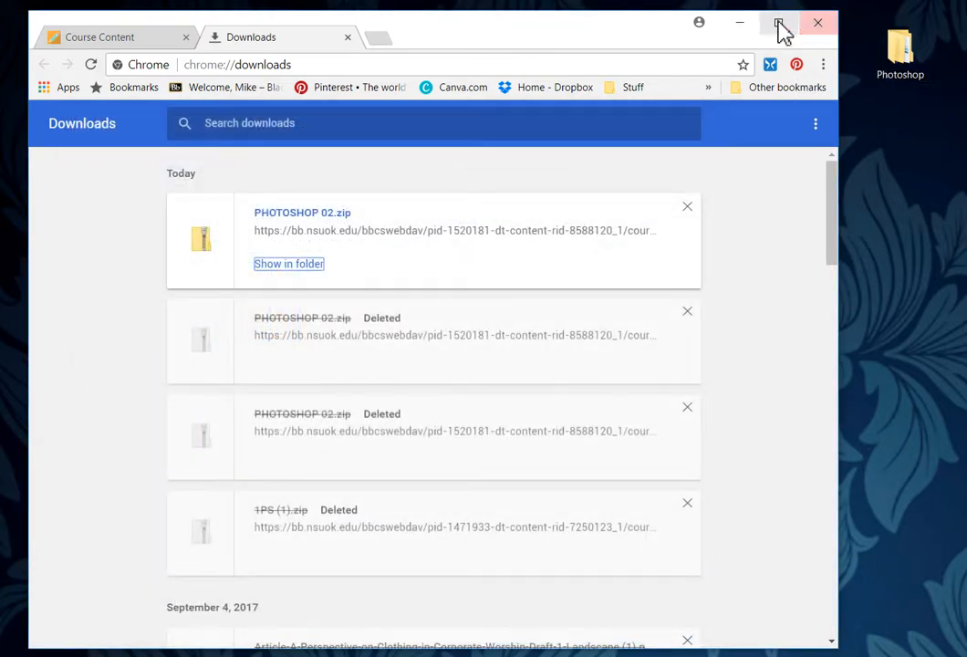
pyautogui.click(740, 24)
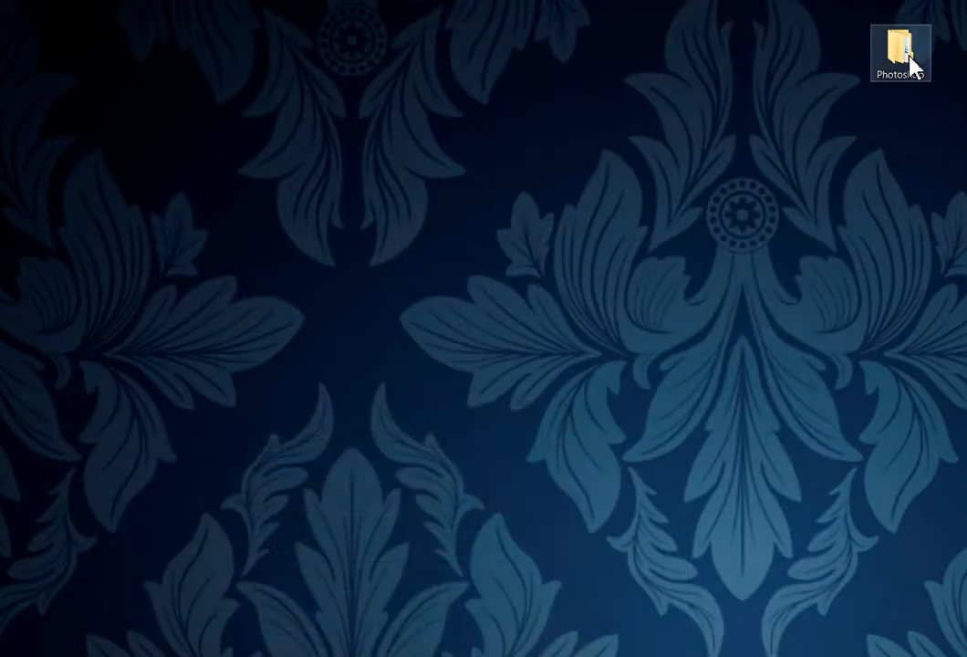
pyautogui.doubleClick(907, 60)
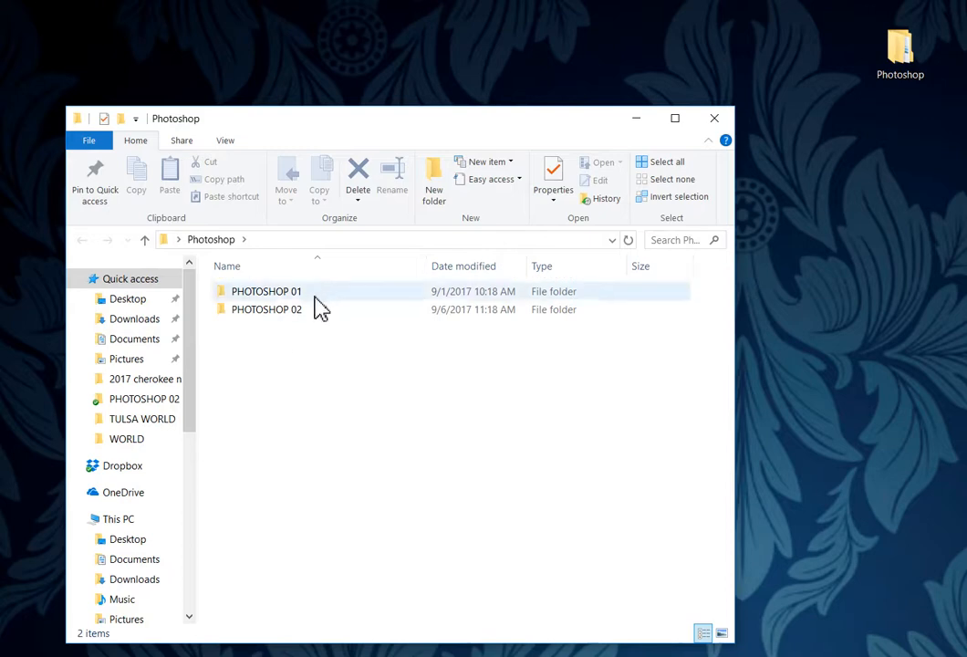
pyautogui.doubleClick(302, 314)
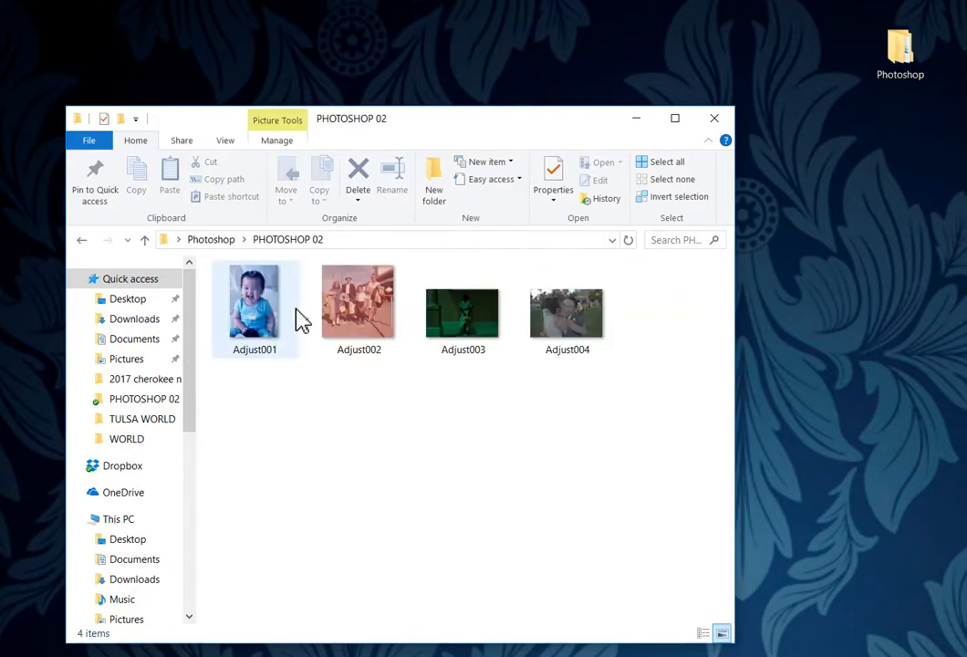
# Step: Close the folder, restore Chrome, and close the Downloads tab
pyautogui.click(715, 120)
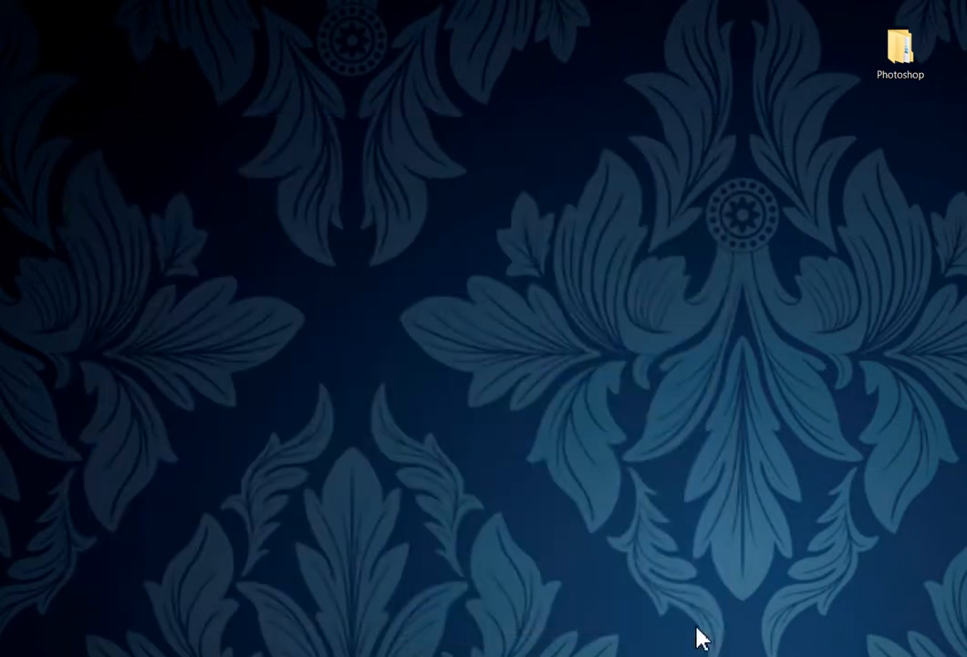
pyautogui.click(129, 656)
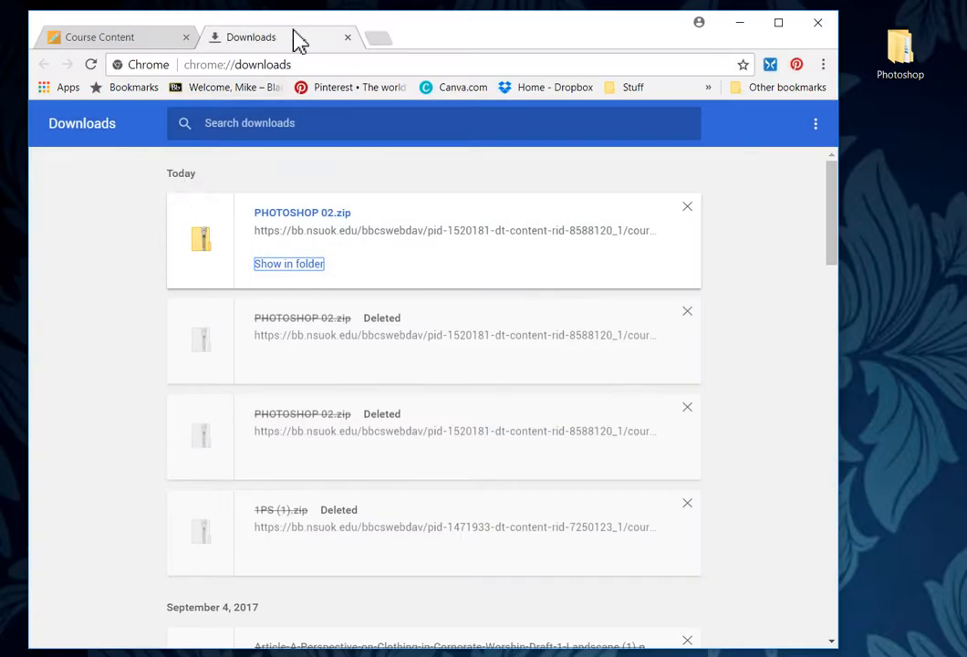
pyautogui.click(347, 38)
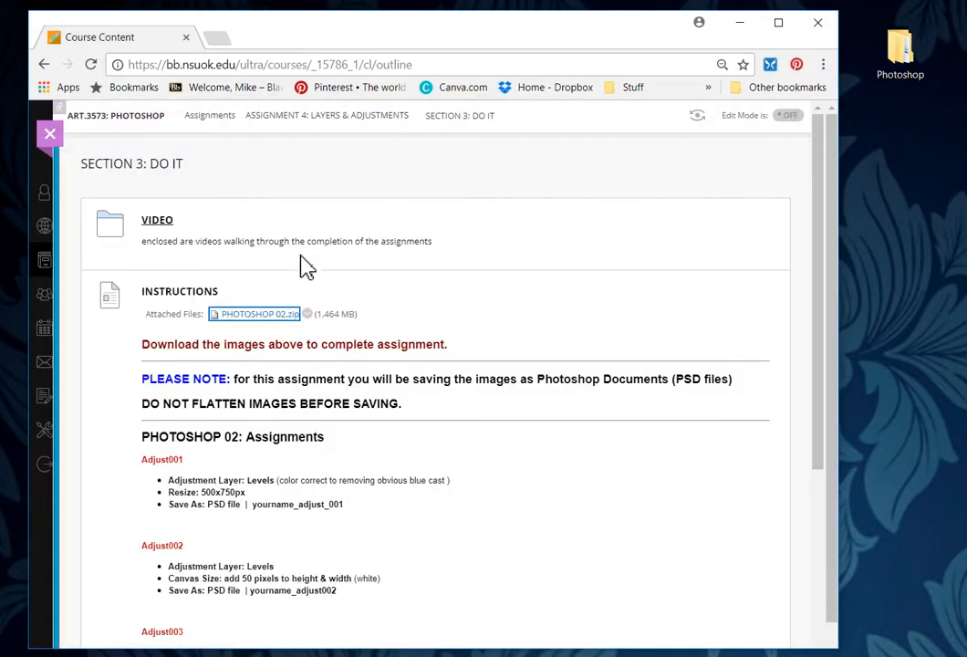
# Step: Scroll through the Section 3 instructions for the Adjust001–Adjust004 images
pyautogui.scroll(-3, 432, 335)
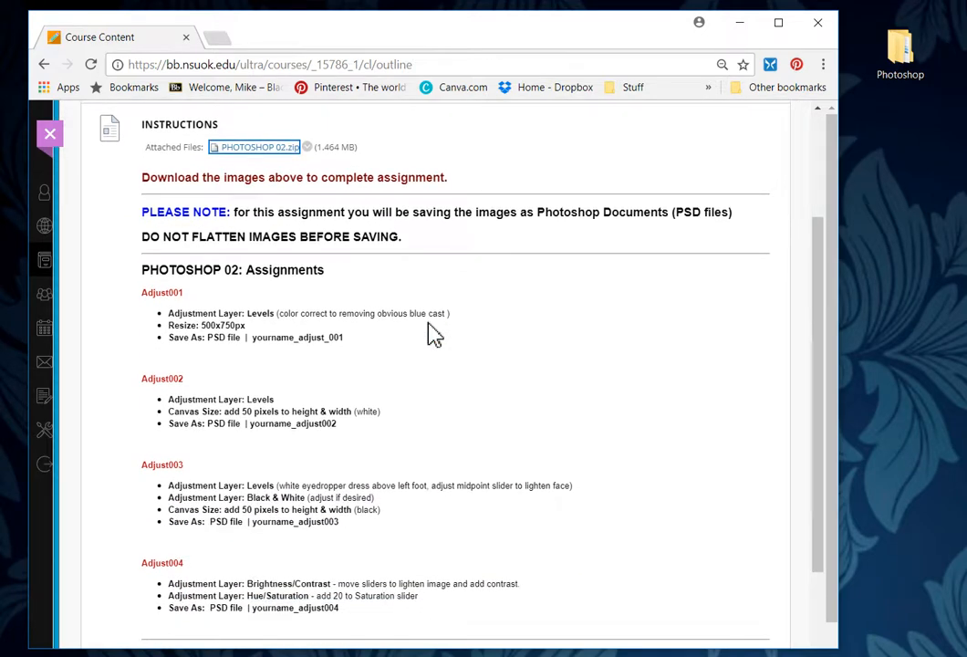
pyautogui.scroll(3, 425, 328)
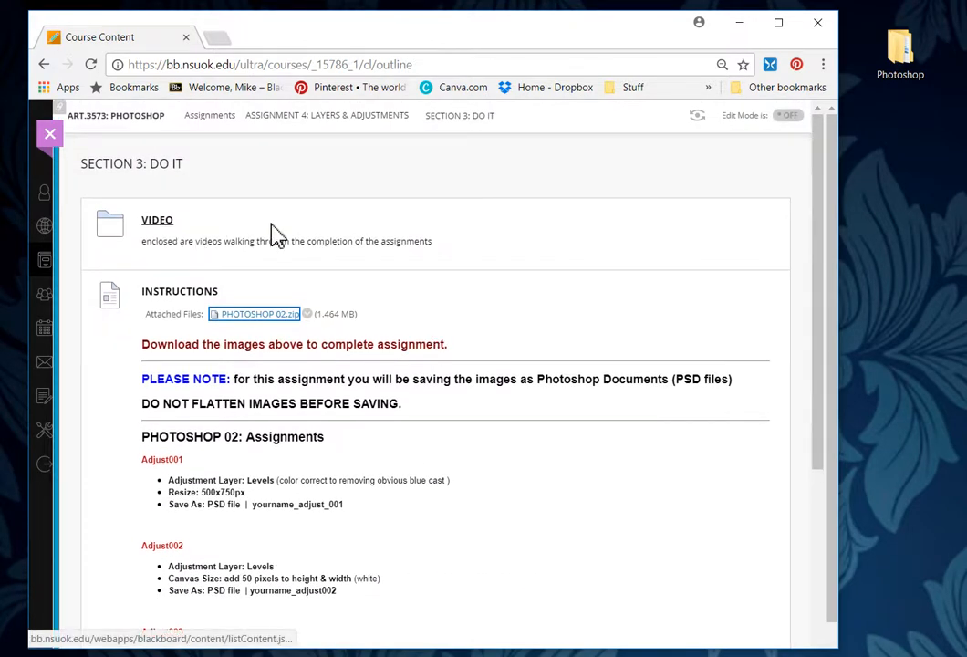
pyautogui.scroll(-3, 568, 330)
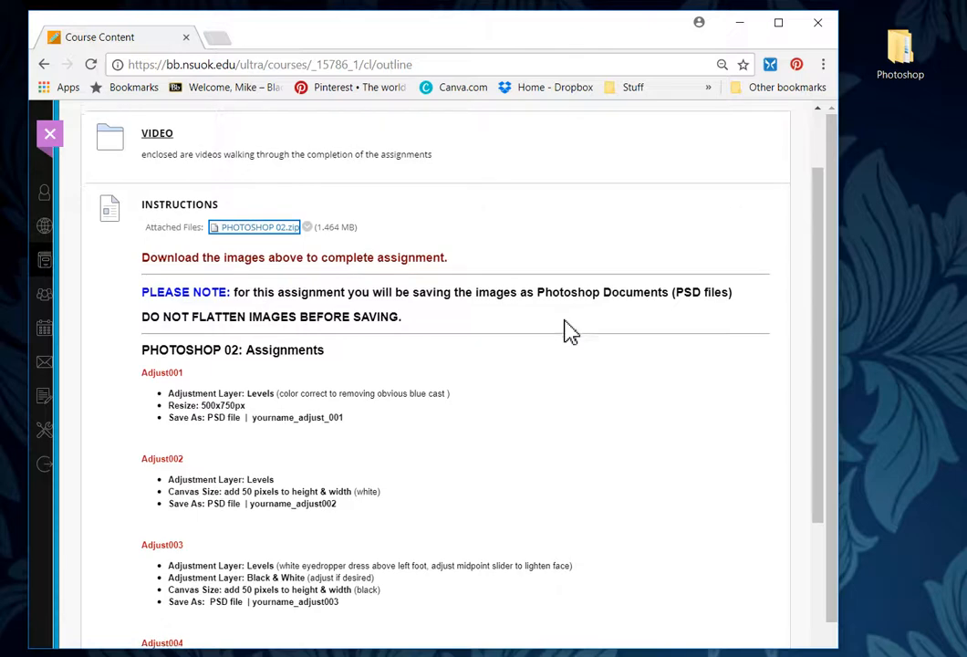
pyautogui.scroll(1, 425, 181)
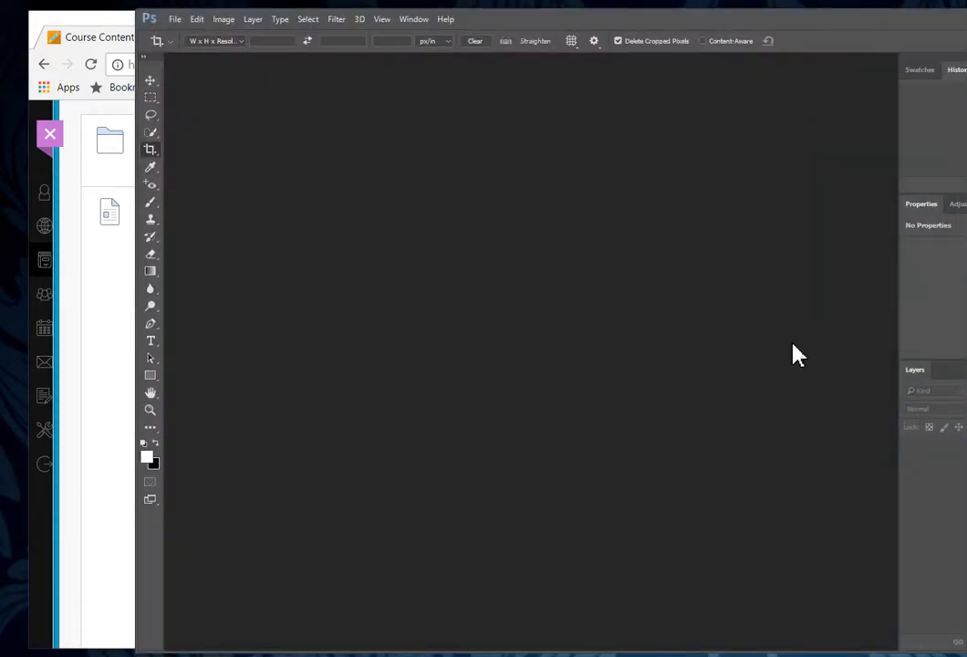
# Step: Open Adjust001 from Desktop\Photoshop\PHOTOSHOP 02 with File > Open
pyautogui.moveTo(761, 28); pyautogui.dragTo(635, 21)
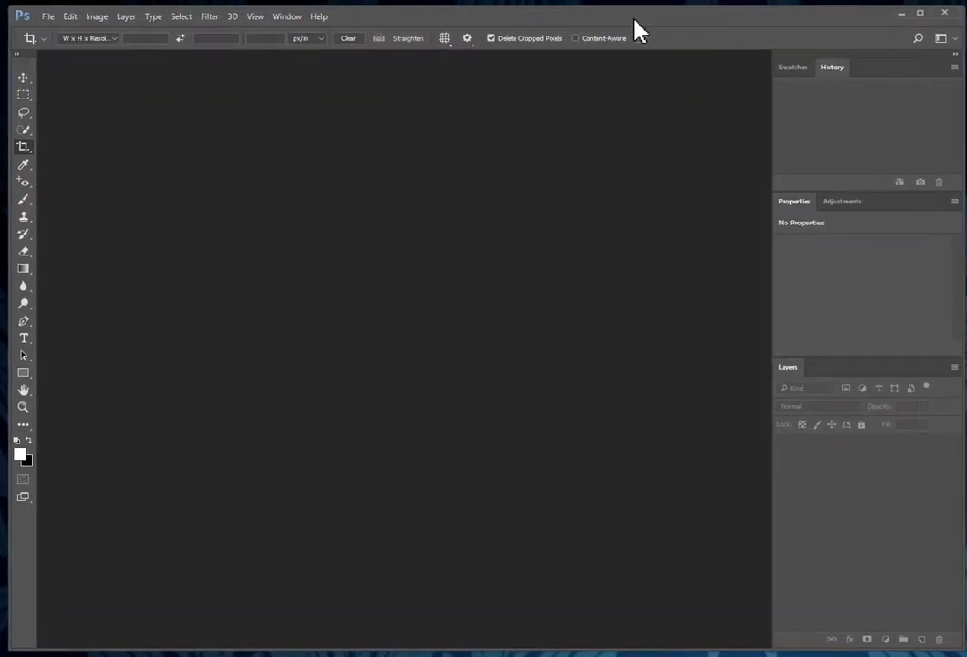
pyautogui.doubleClick(313, 327)
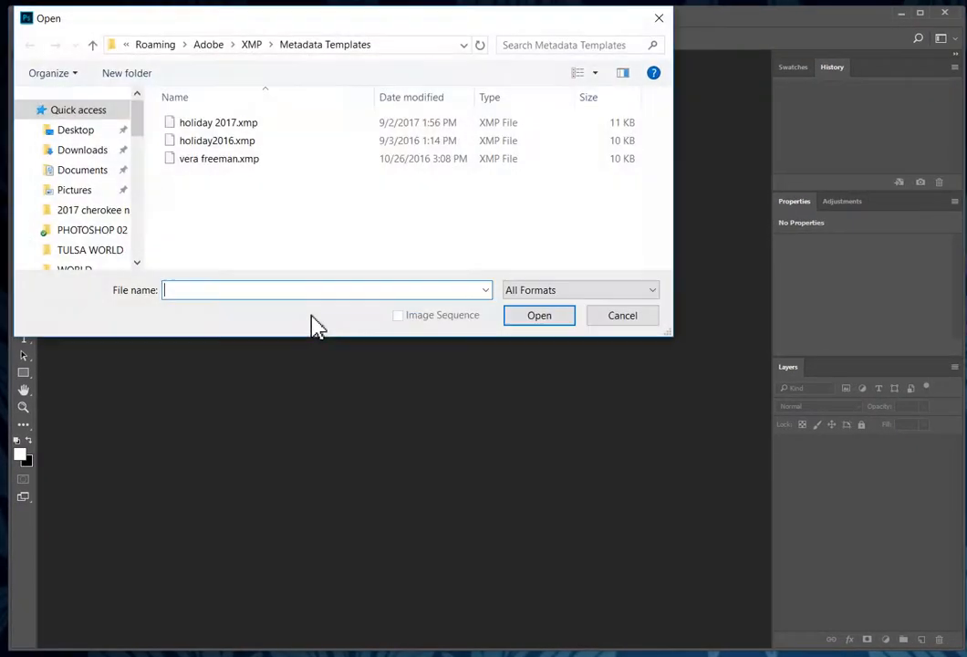
pyautogui.click(636, 319)
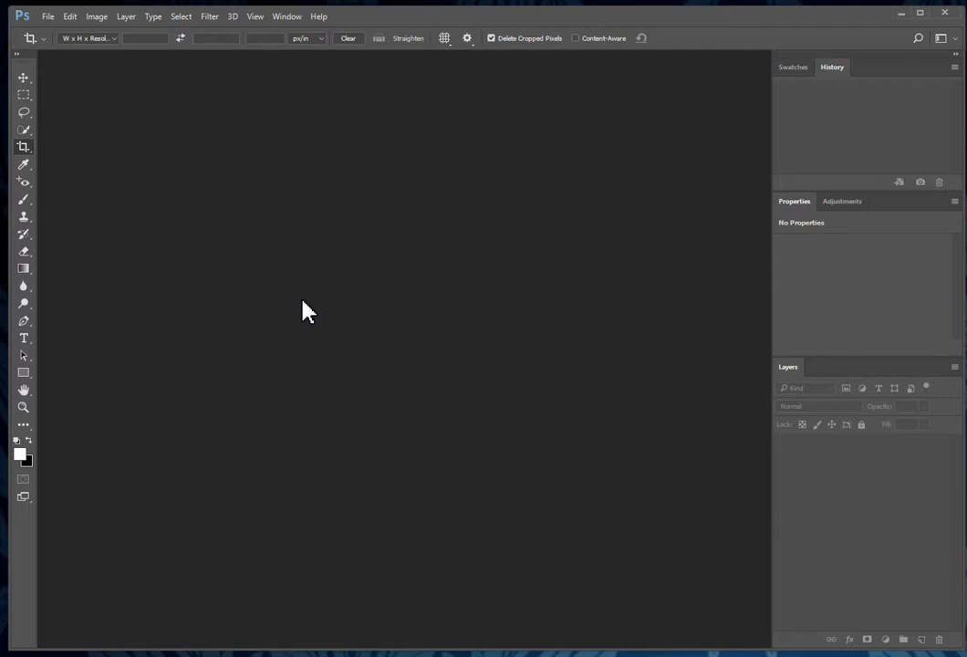
pyautogui.click(48, 20)
pyautogui.click(62, 48)
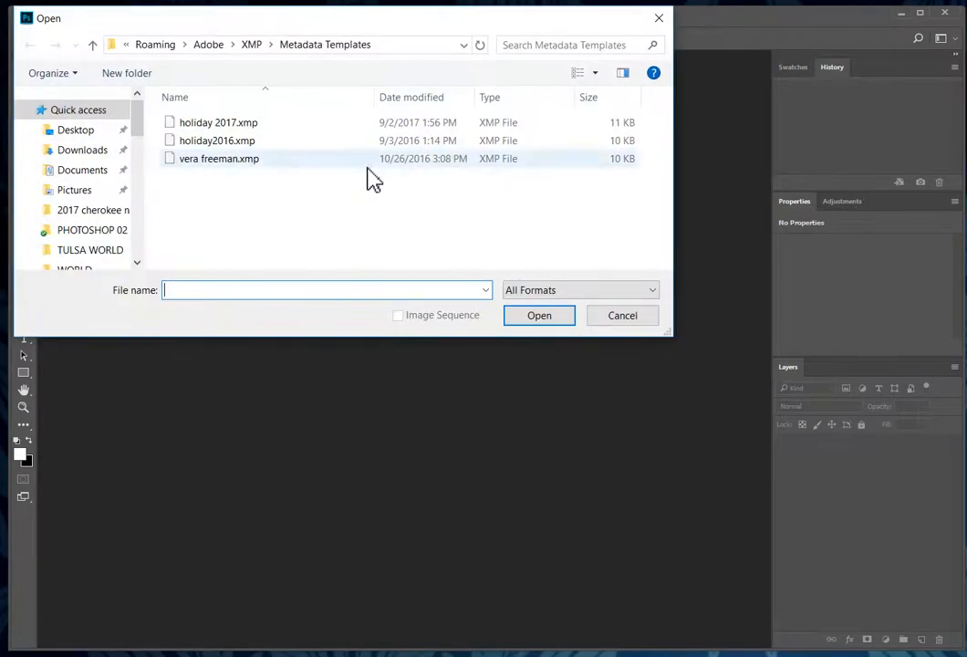
pyautogui.click(82, 132)
pyautogui.doubleClick(216, 129)
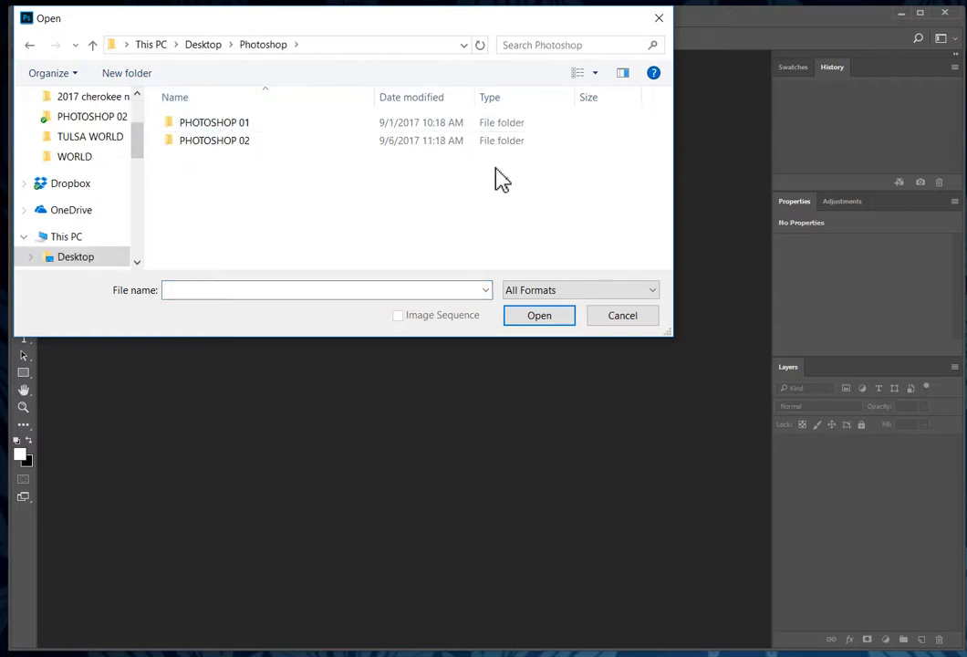
pyautogui.doubleClick(243, 143)
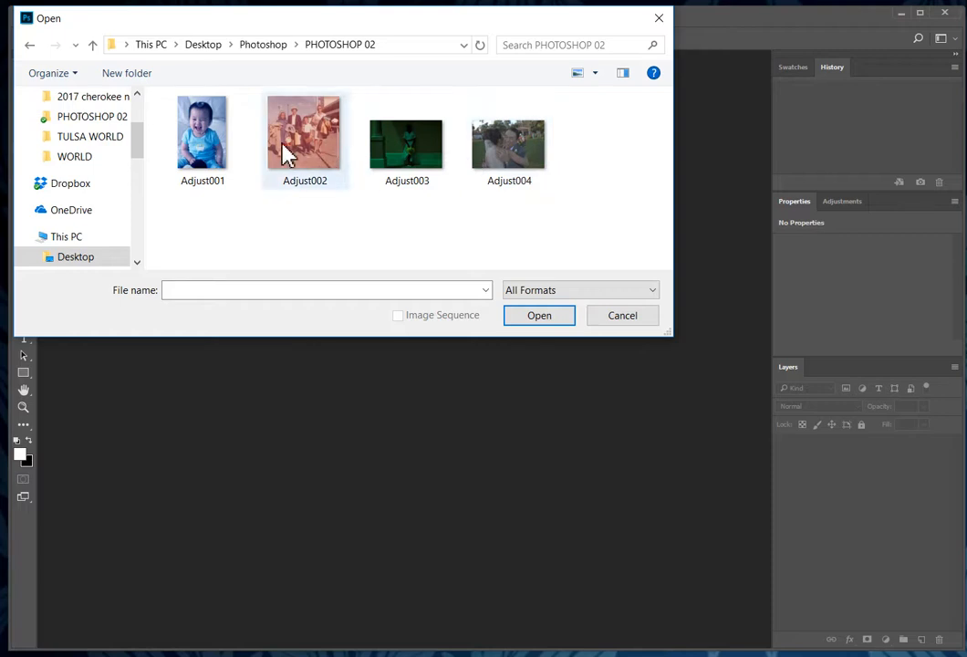
pyautogui.click(205, 151)
pyautogui.click(545, 319)
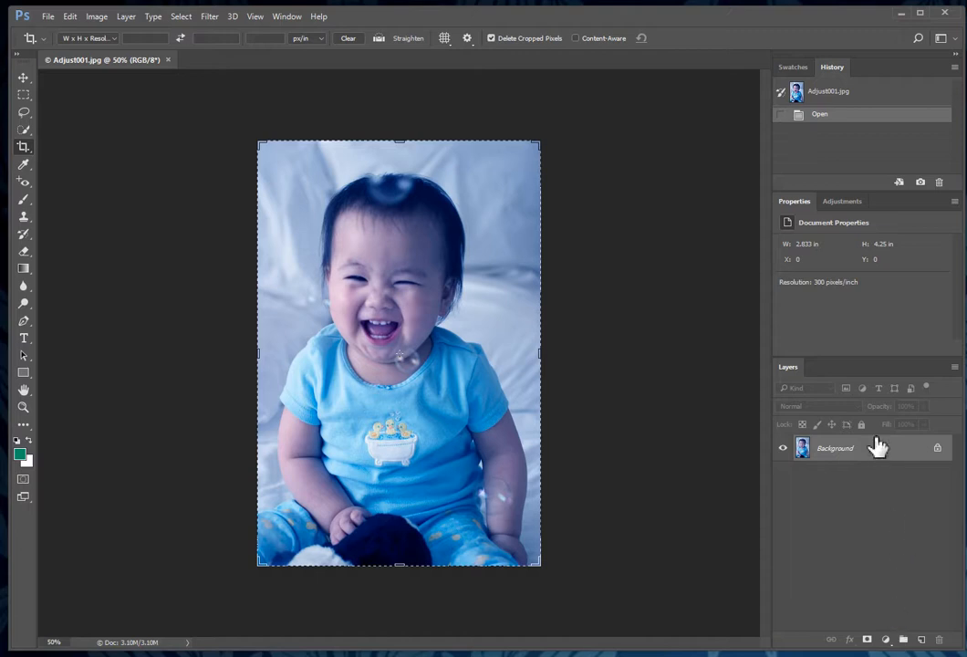
# Step: Add a Levels adjustment layer from the Layers panel's adjustment layer menu
pyautogui.click(886, 640)
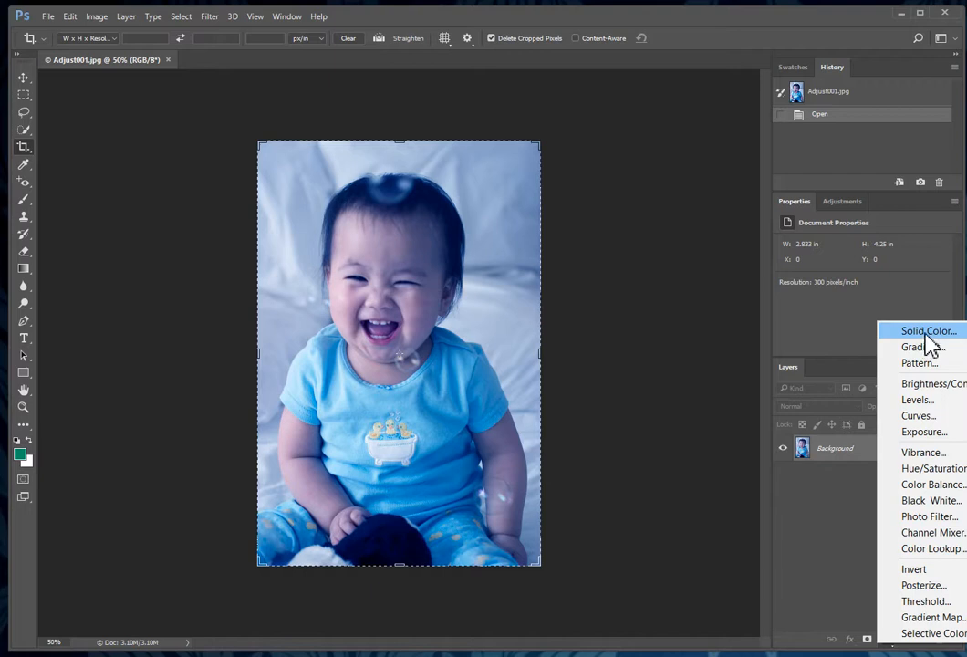
pyautogui.click(916, 400)
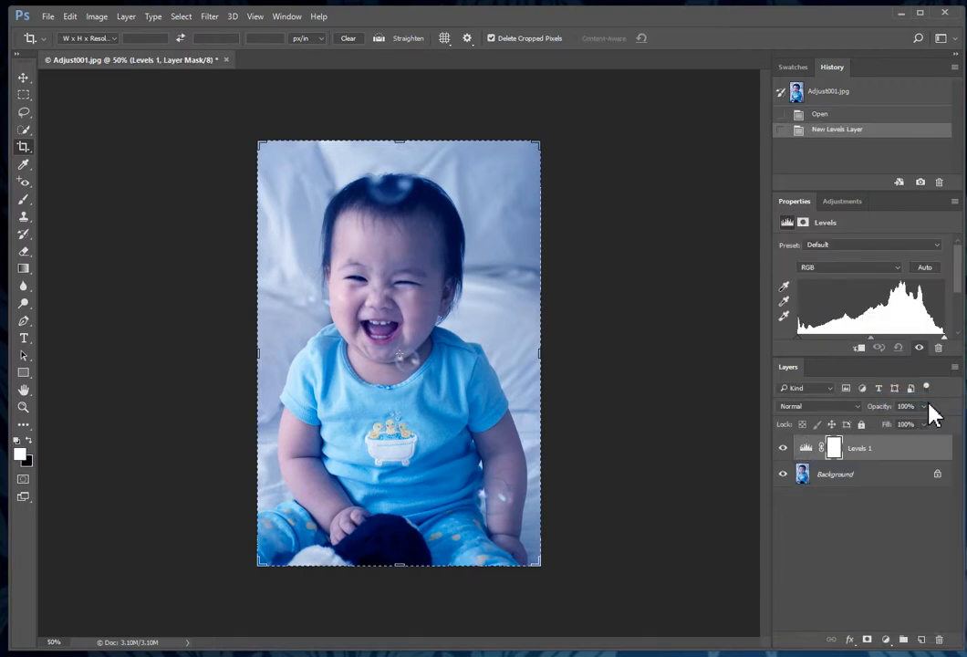
# Step: Set the white point on the bathtub motif and black point on the black toy, then adjust midtones
pyautogui.click(785, 317)
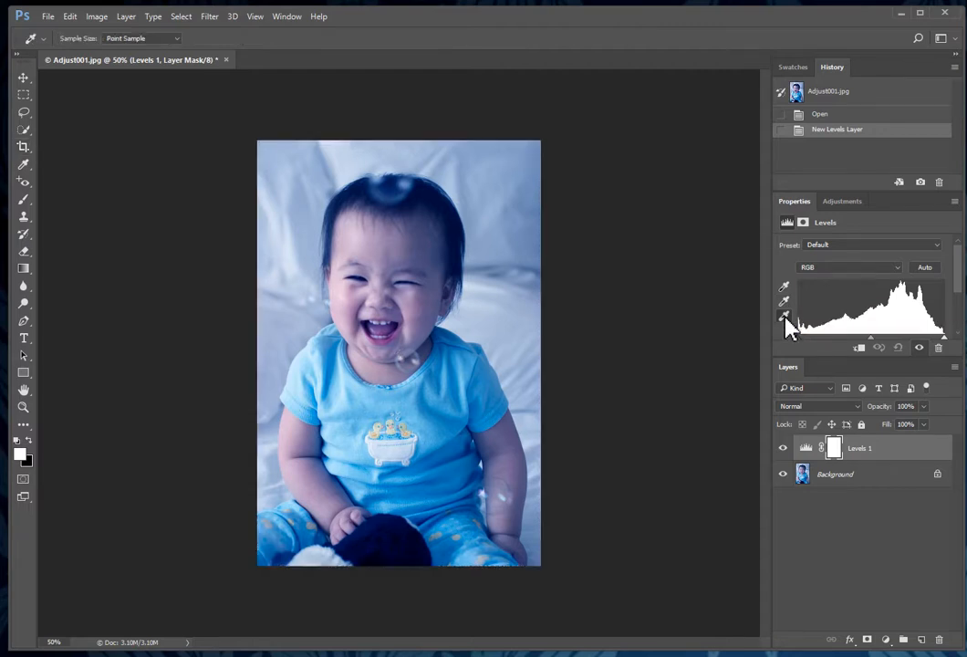
pyautogui.click(370, 439)
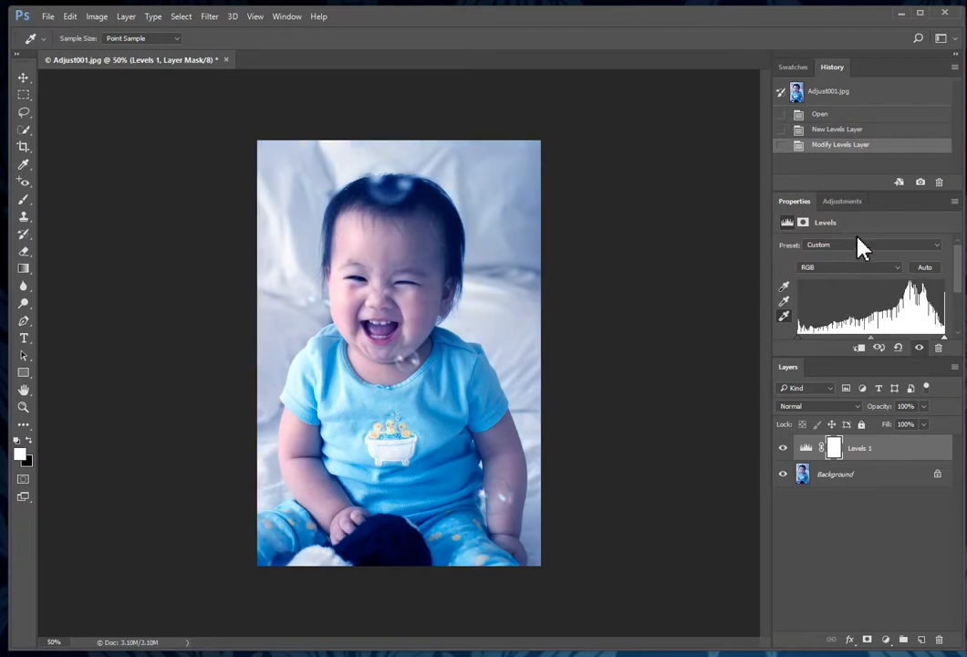
pyautogui.click(784, 286)
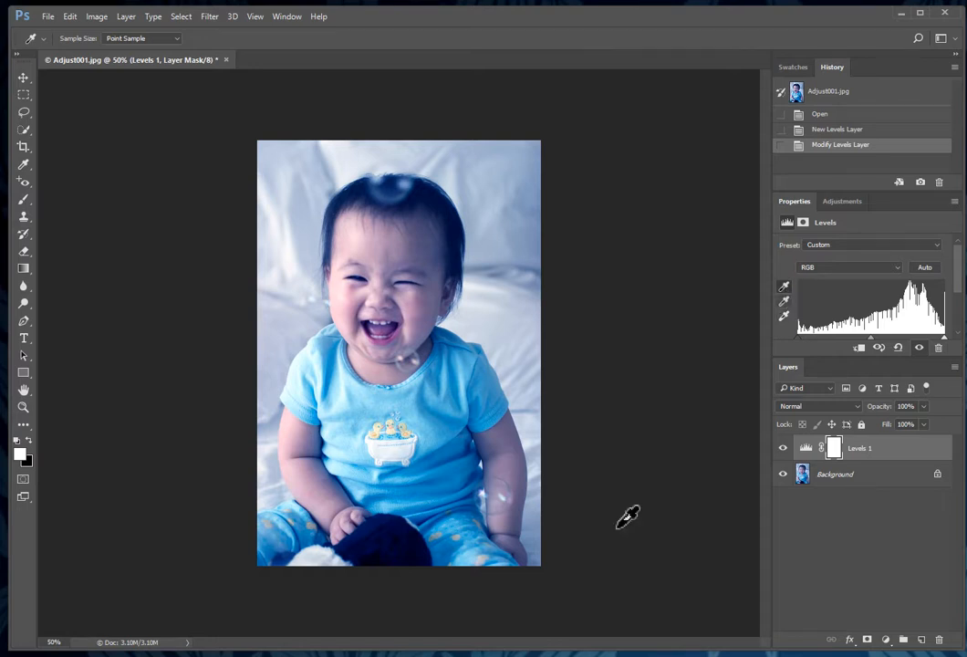
pyautogui.click(403, 545)
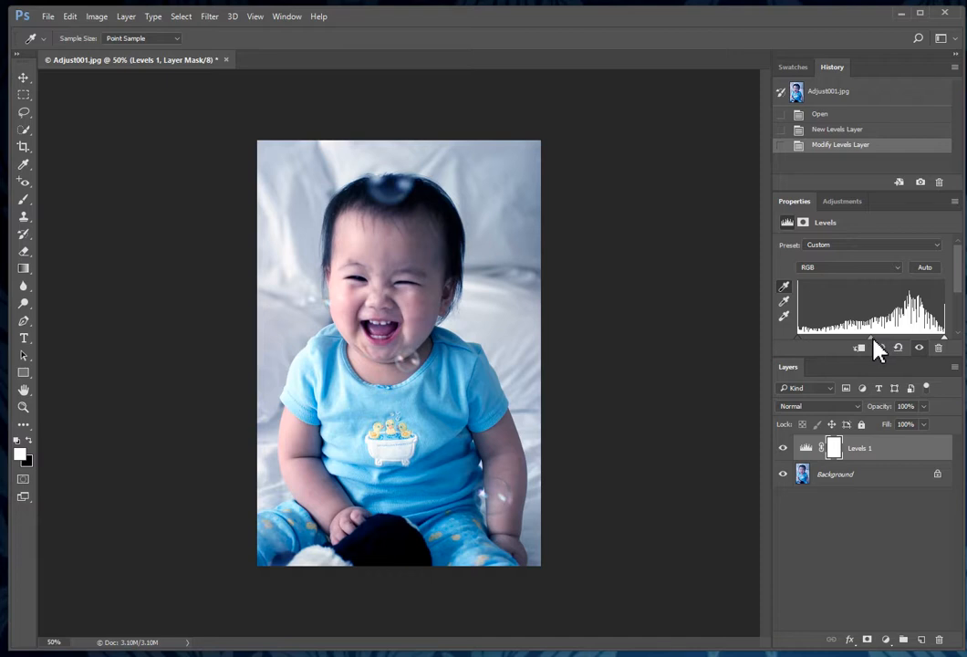
pyautogui.moveTo(872, 340)
pyautogui.mouseDown()
pyautogui.moveTo(882, 342)
pyautogui.moveTo(862, 342)
pyautogui.mouseUp()
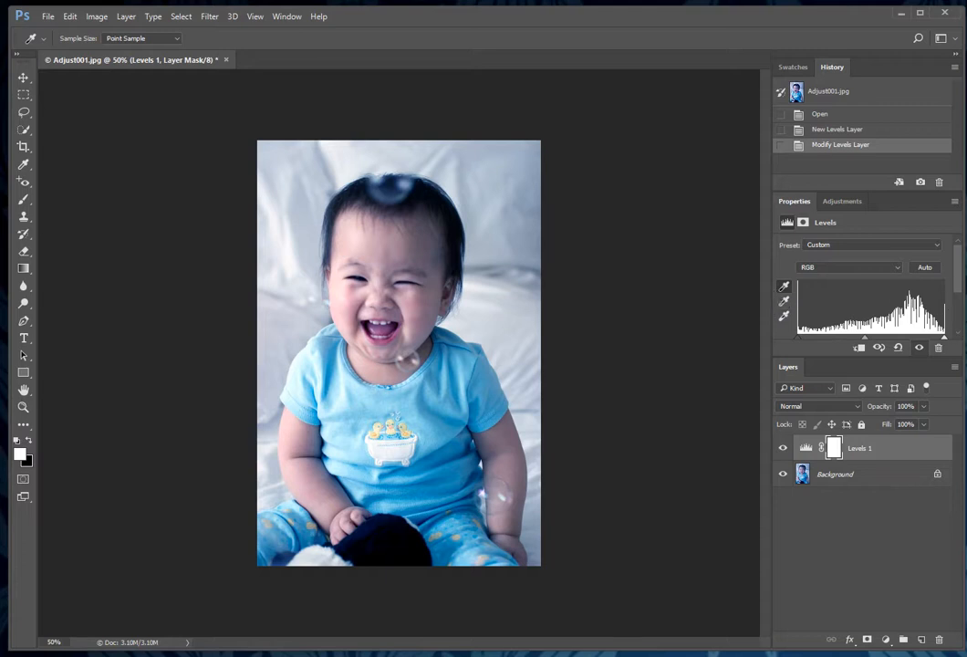
# Step: Resize Adjust001 to 500 px wide (750 px tall) in Image Size
pyautogui.click(97, 18)
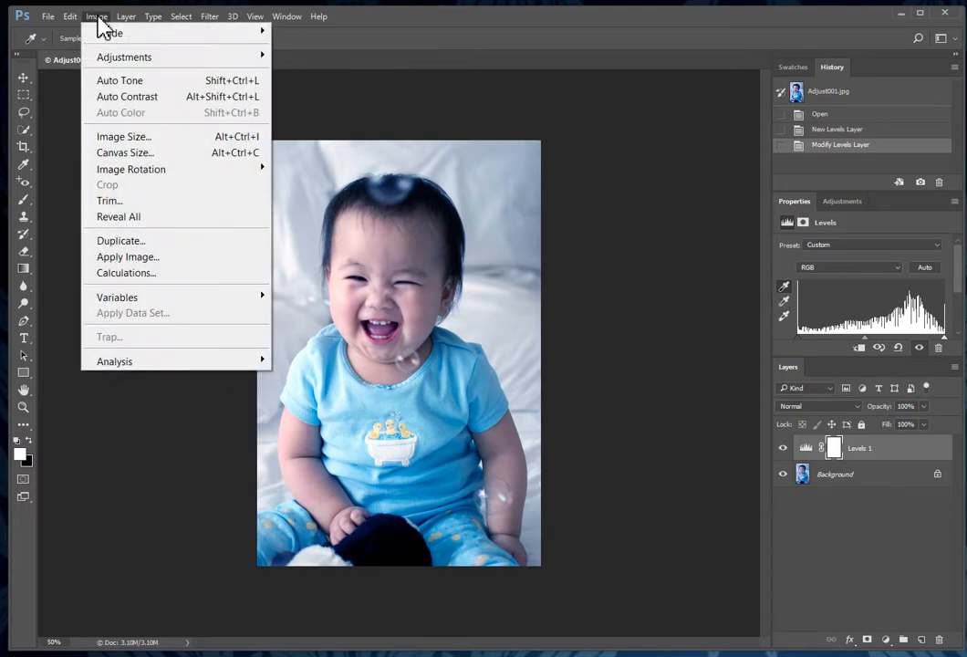
pyautogui.click(128, 135)
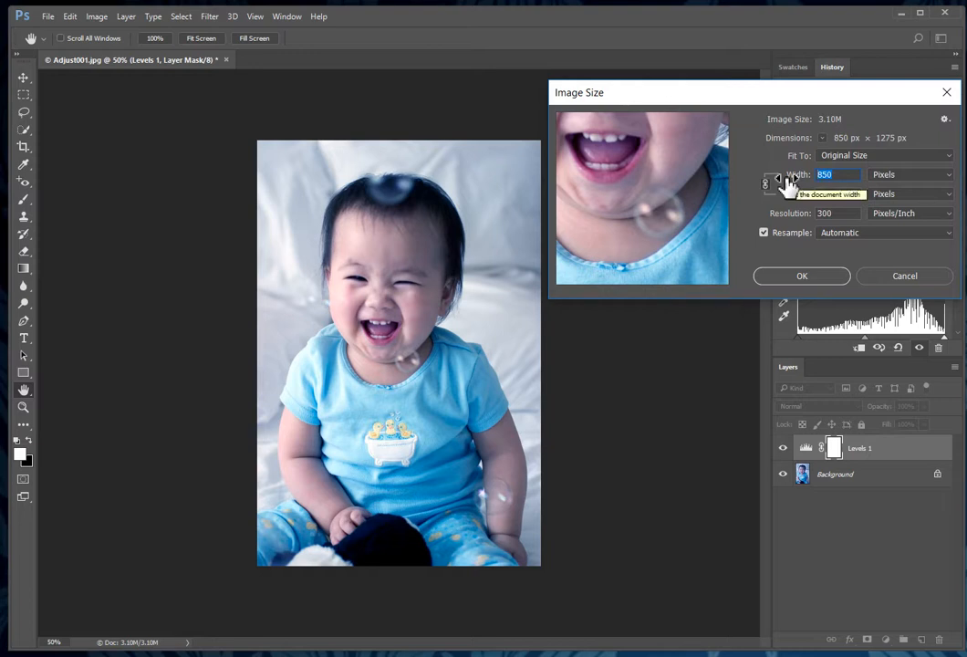
pyautogui.write('500')
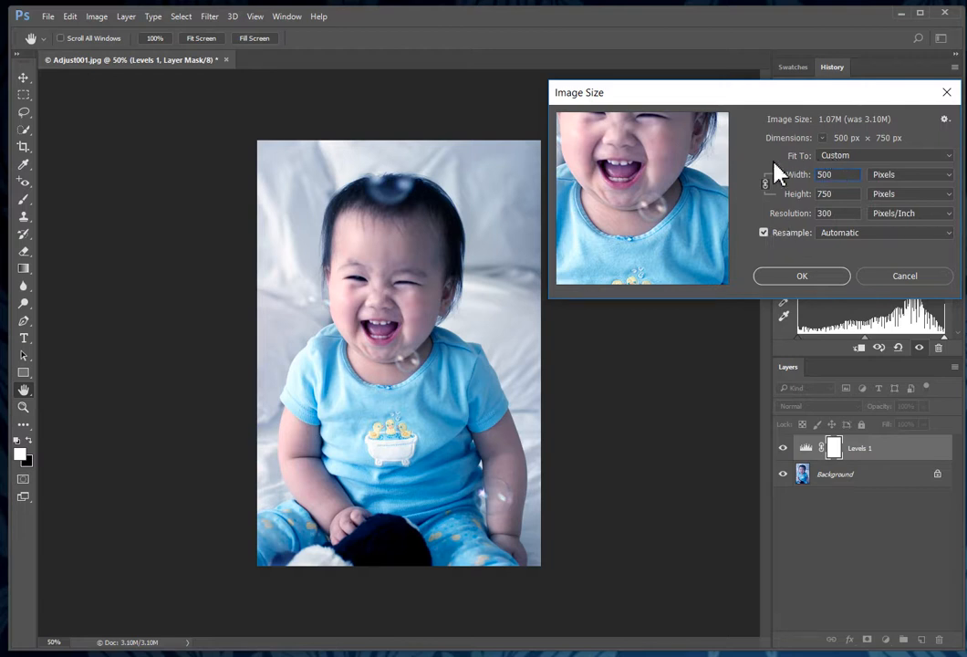
pyautogui.click(857, 173)
pyautogui.click(802, 276)
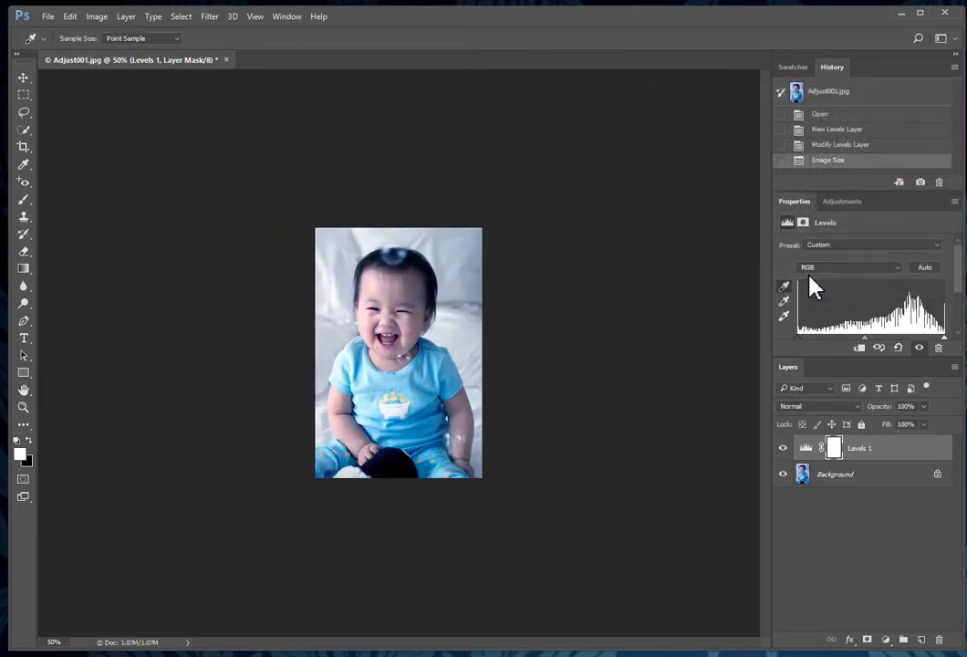
pyautogui.hotkey('ctrl', 's')
# Step: Save As Photoshop PSD, prefixing the file name with the student's name and an underscore
pyautogui.click(48, 16)
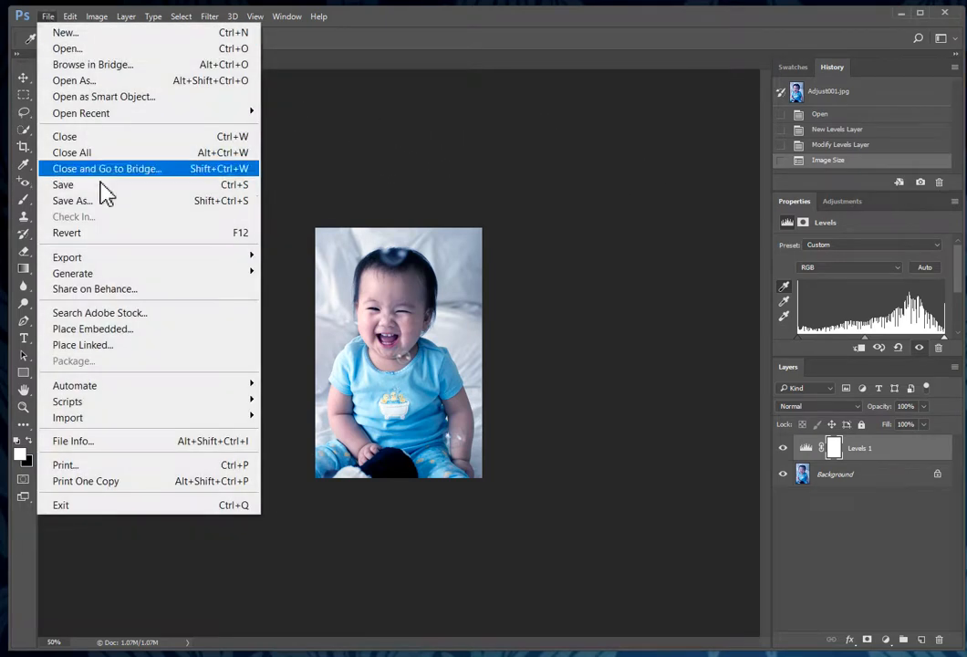
pyautogui.click(91, 200)
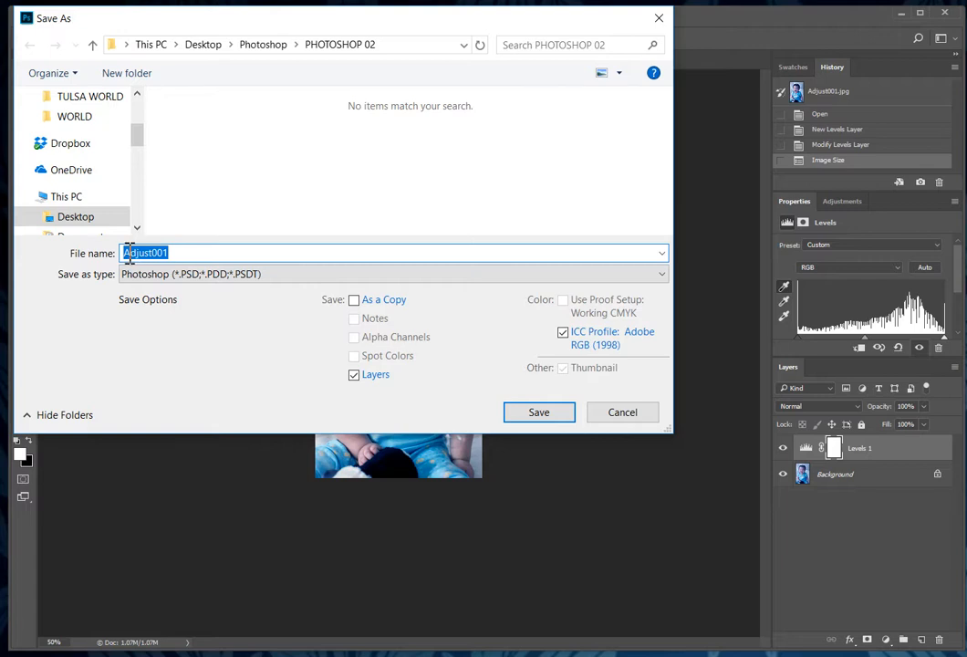
pyautogui.click(125, 253)
pyautogui.write('m')
pyautogui.press('BackSpace')
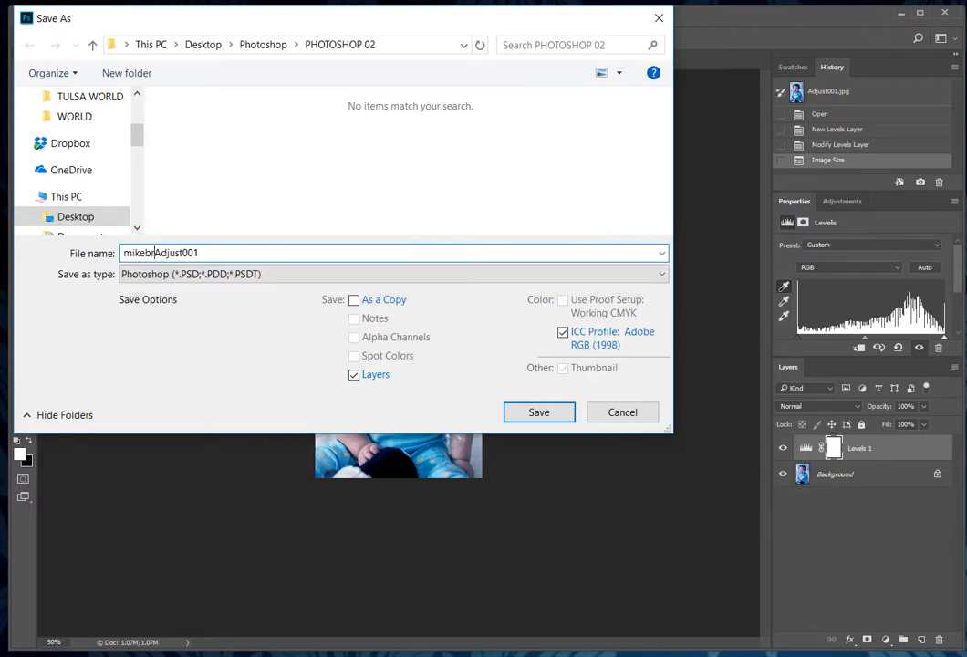
pyautogui.write('_')
pyautogui.click(282, 278)
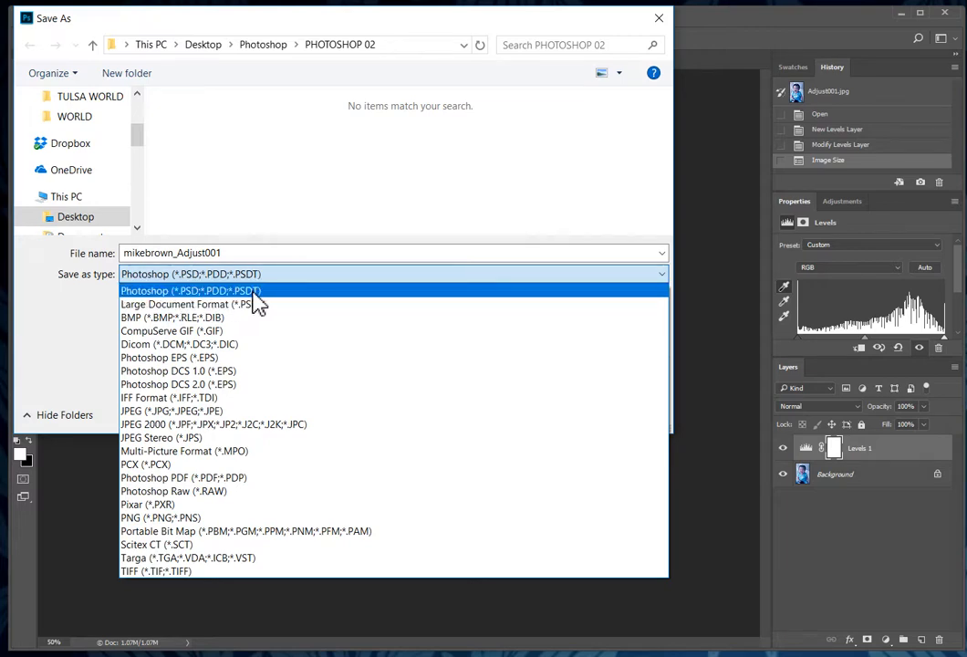
pyautogui.click(255, 291)
pyautogui.click(541, 412)
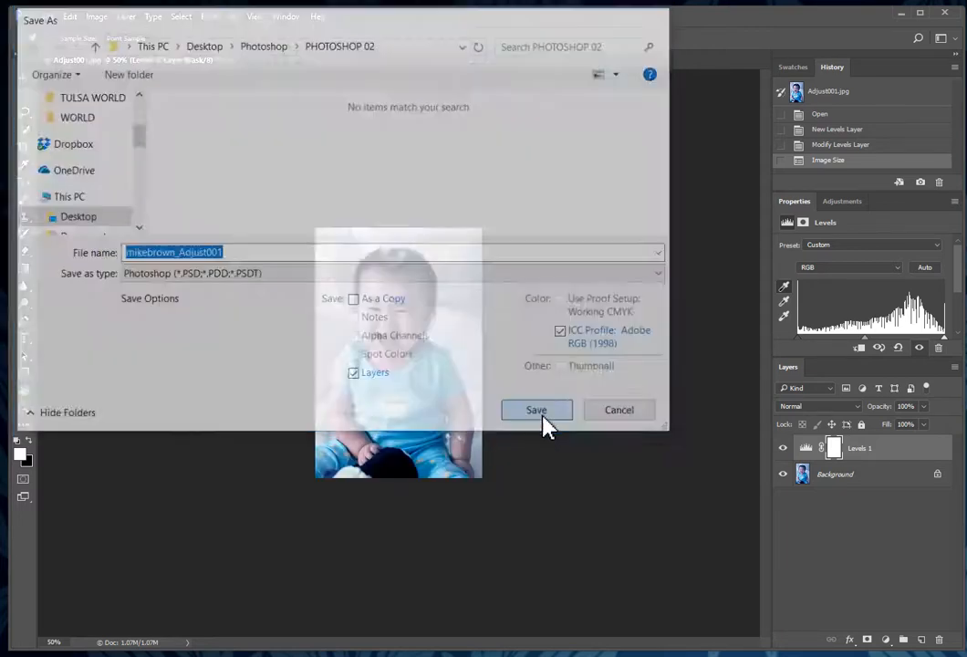
# Step: Accept Maximize Compatibility and close the saved PSD document
pyautogui.moveTo(772, 271); pyautogui.dragTo(371, 144)
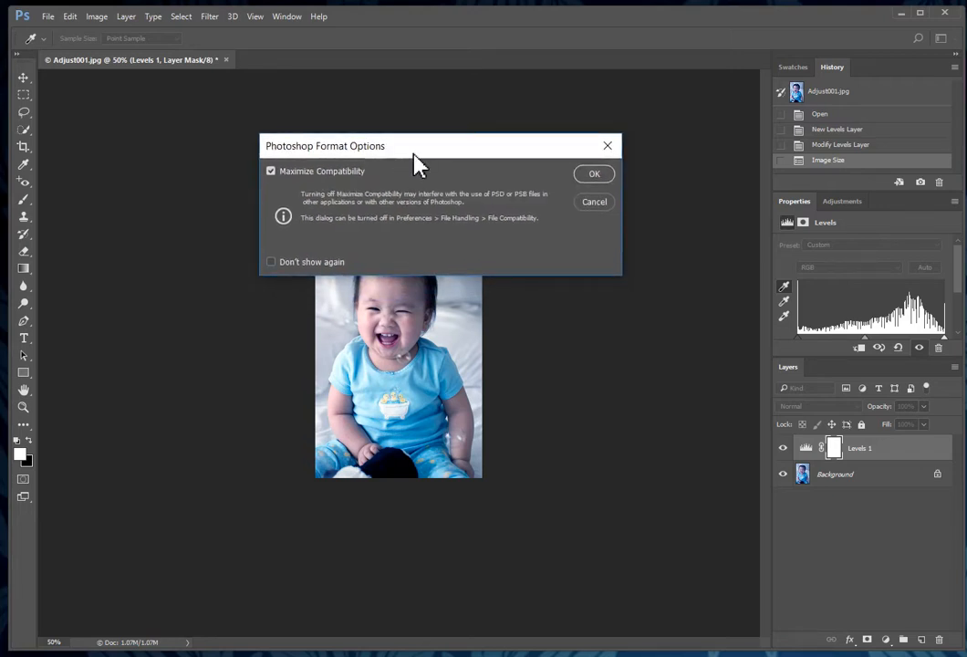
pyautogui.click(597, 178)
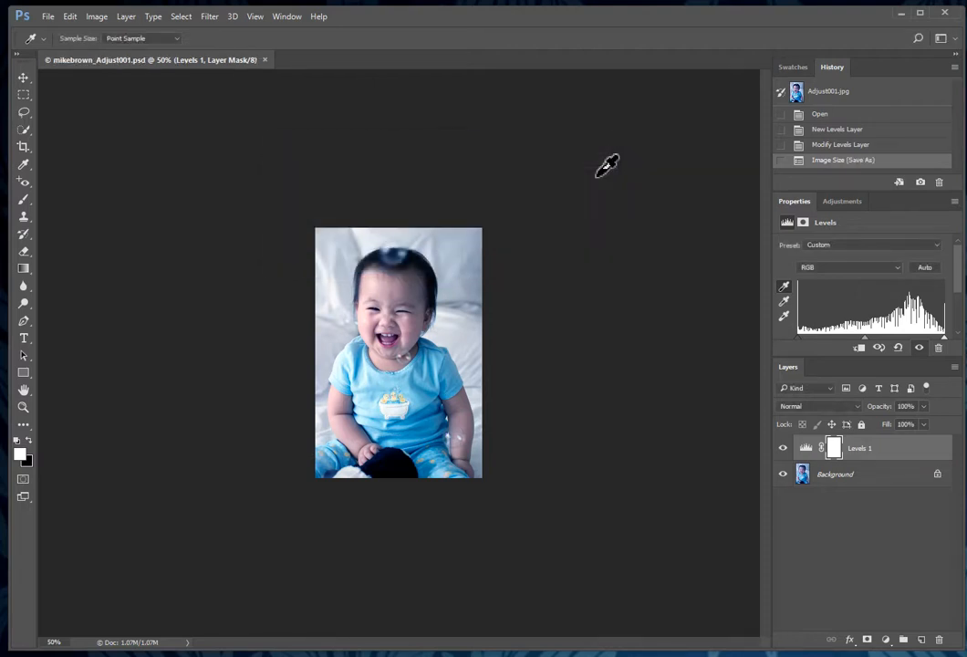
pyautogui.click(264, 61)
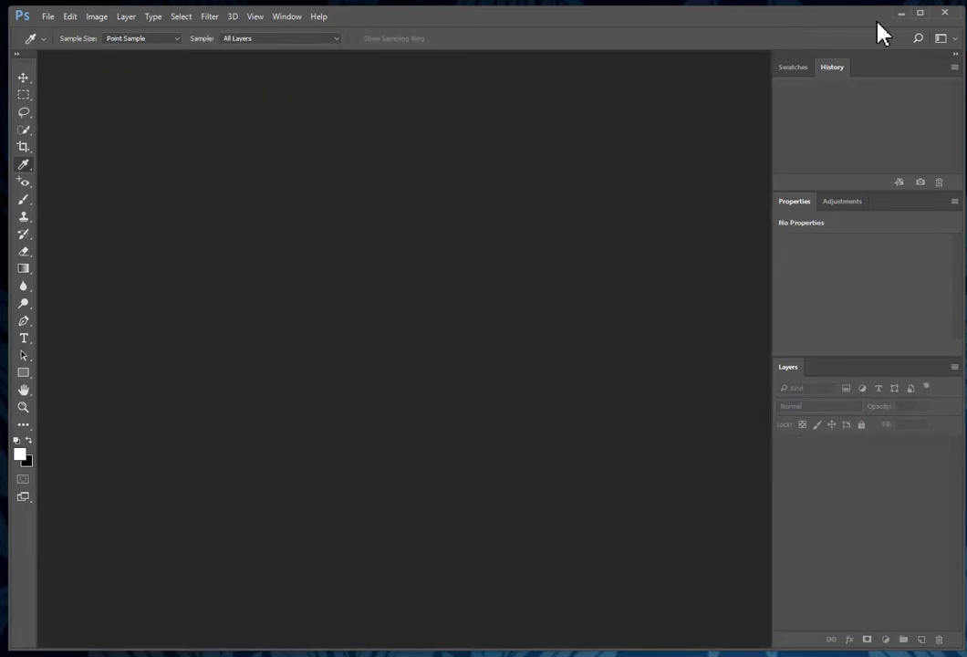
pyautogui.click(899, 14)
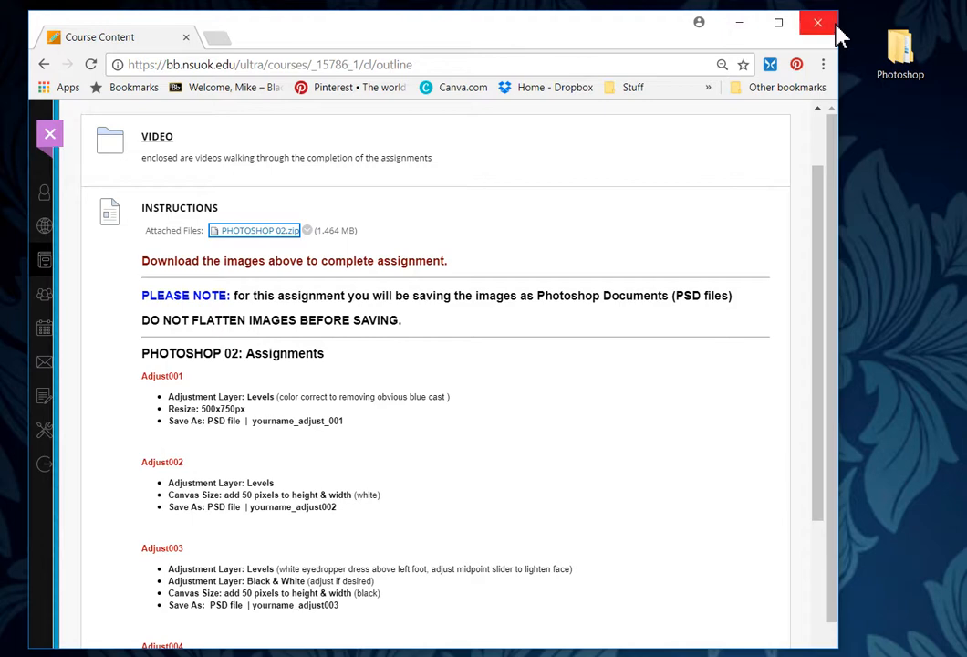
pyautogui.doubleClick(907, 55)
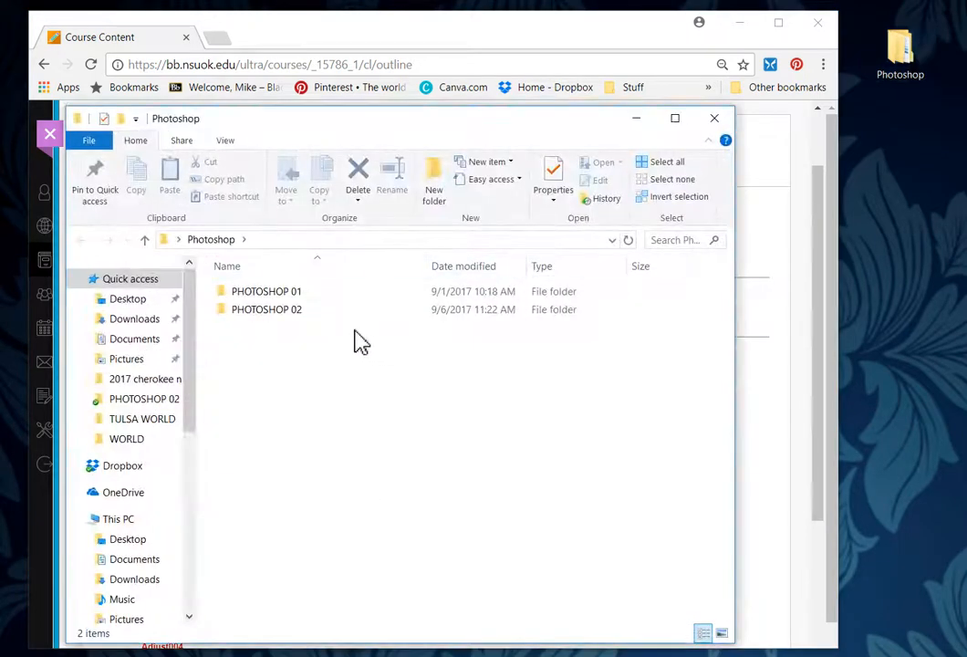
pyautogui.doubleClick(291, 314)
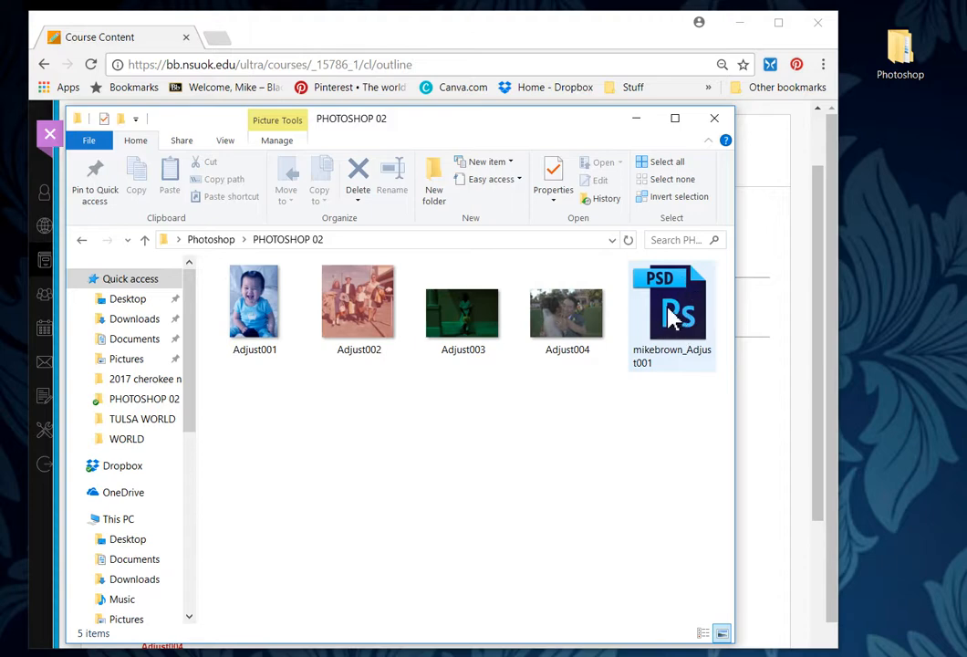
pyautogui.click(714, 119)
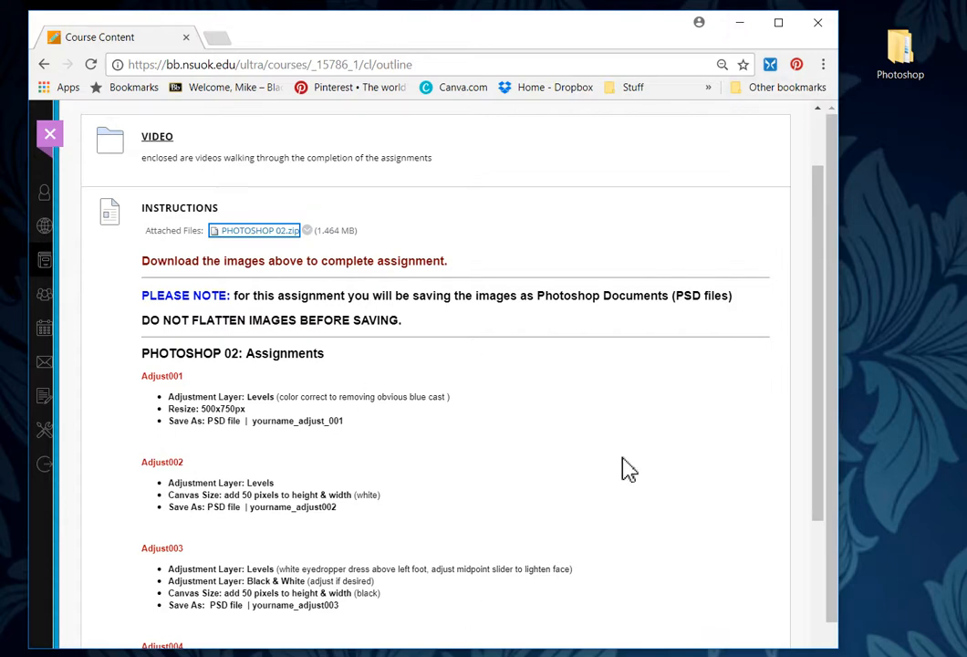
pyautogui.hotkey('alt', 'Tab')
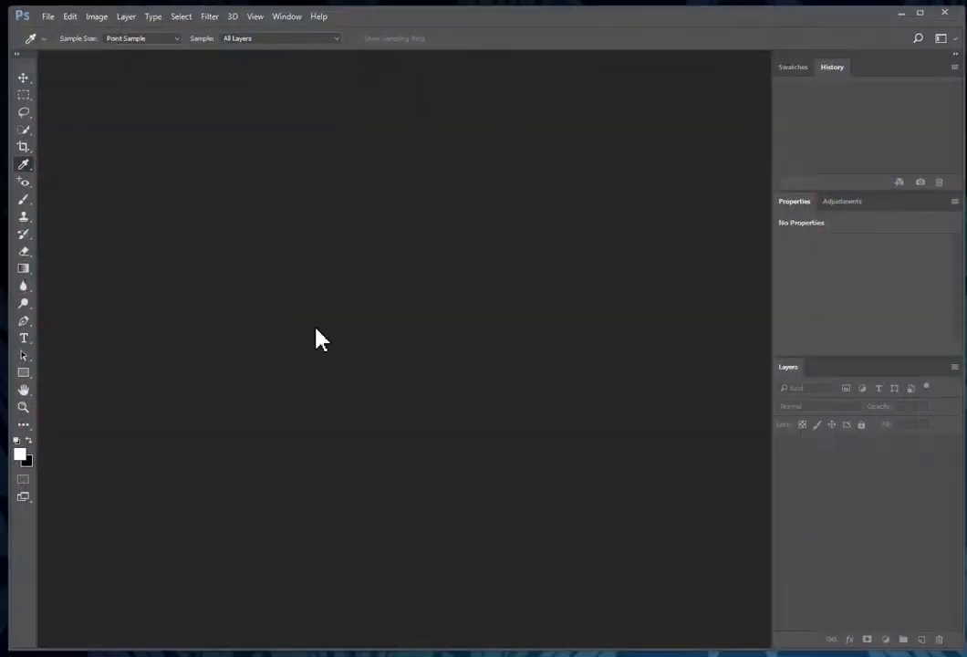
pyautogui.doubleClick(254, 253)
# Step: Select Adjust002 in the Open dialog and open it
pyautogui.click(290, 156)
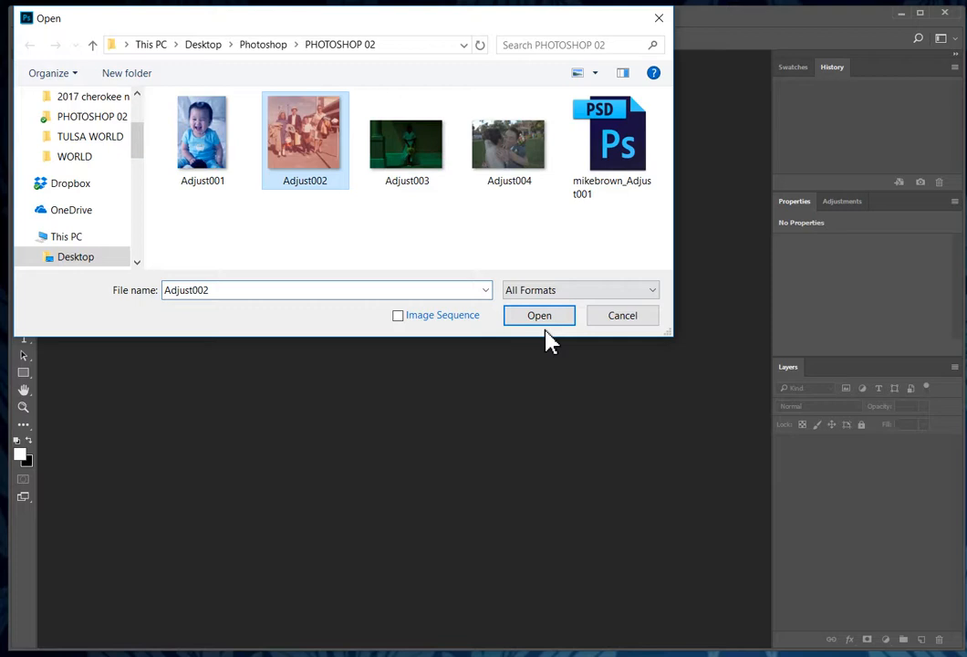
pyautogui.click(551, 317)
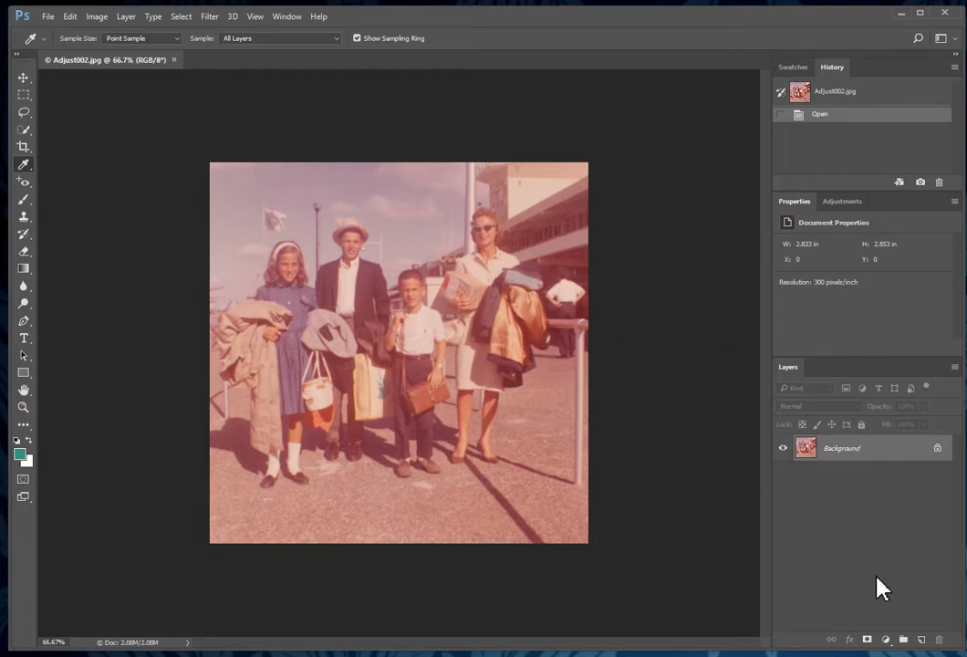
# Step: Add a Levels layer to Adjust002, sampling the white point from a white shirt and the black point from the grey jacket
pyautogui.click(885, 639)
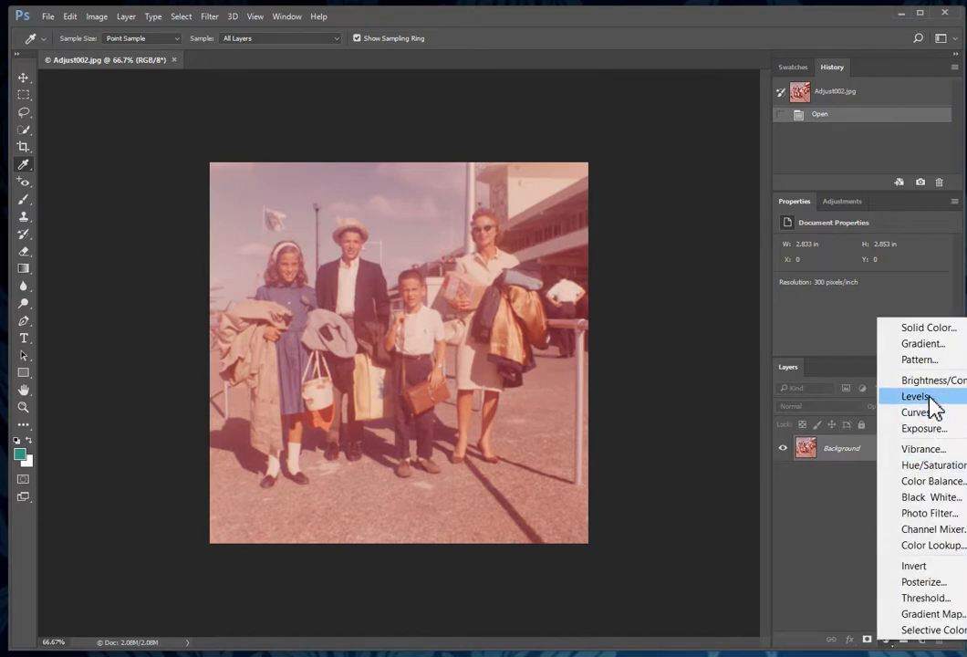
pyautogui.click(916, 395)
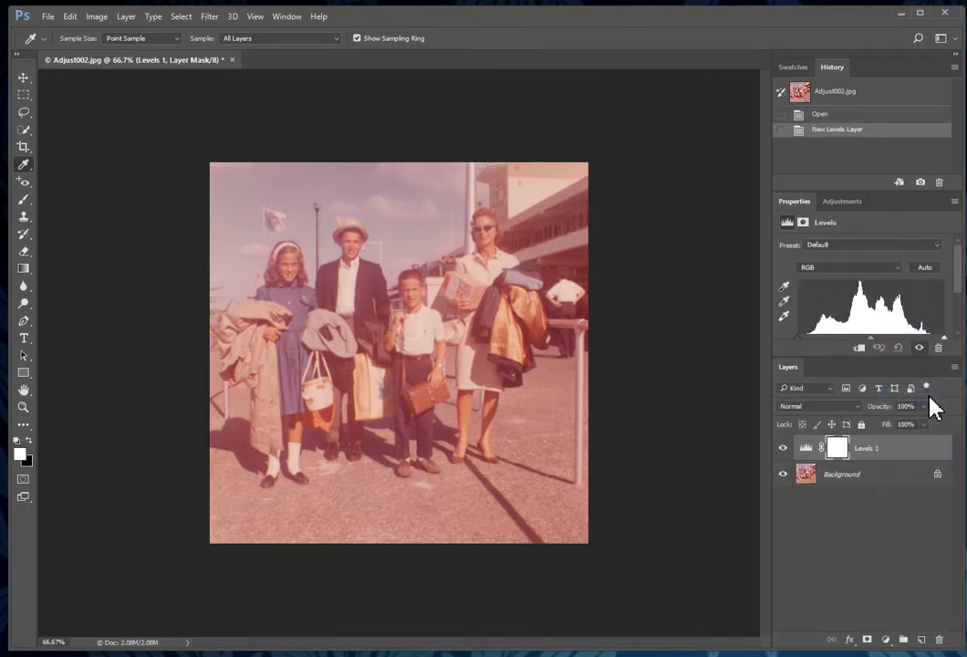
pyautogui.click(785, 319)
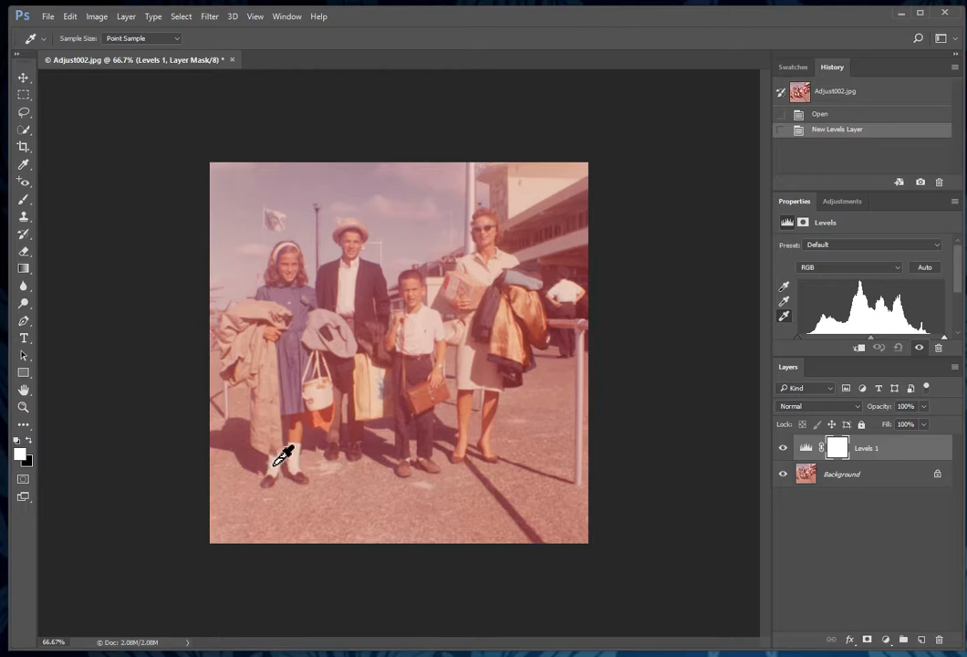
pyautogui.click(566, 292)
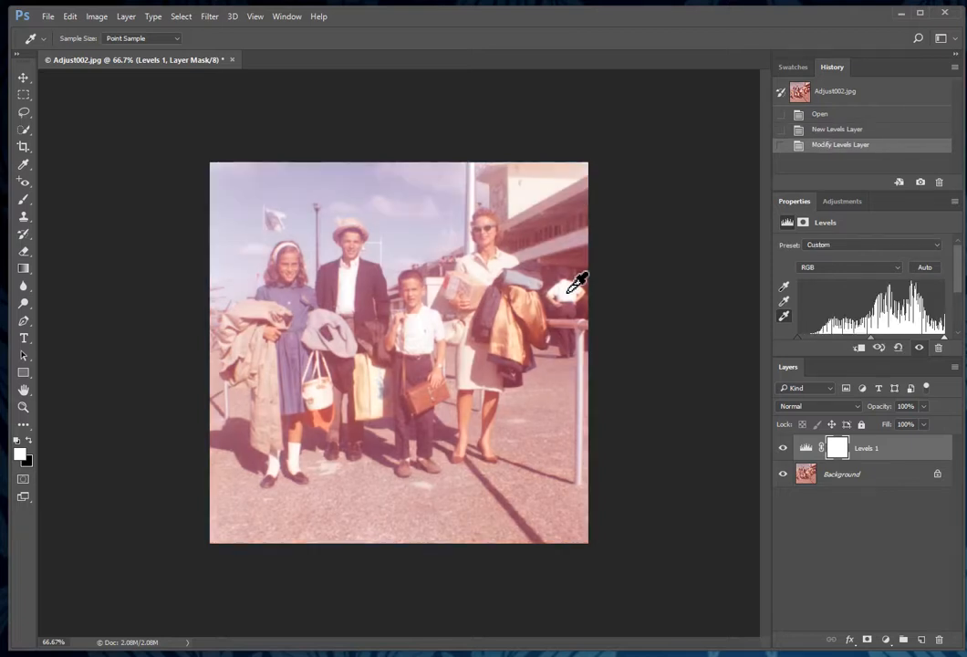
pyautogui.click(783, 286)
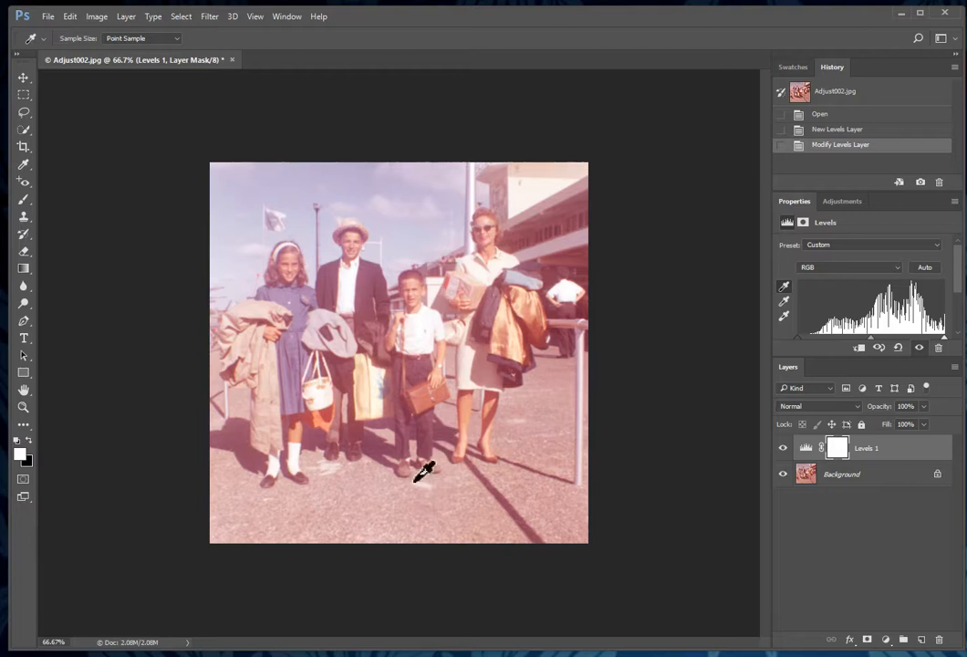
pyautogui.click(331, 351)
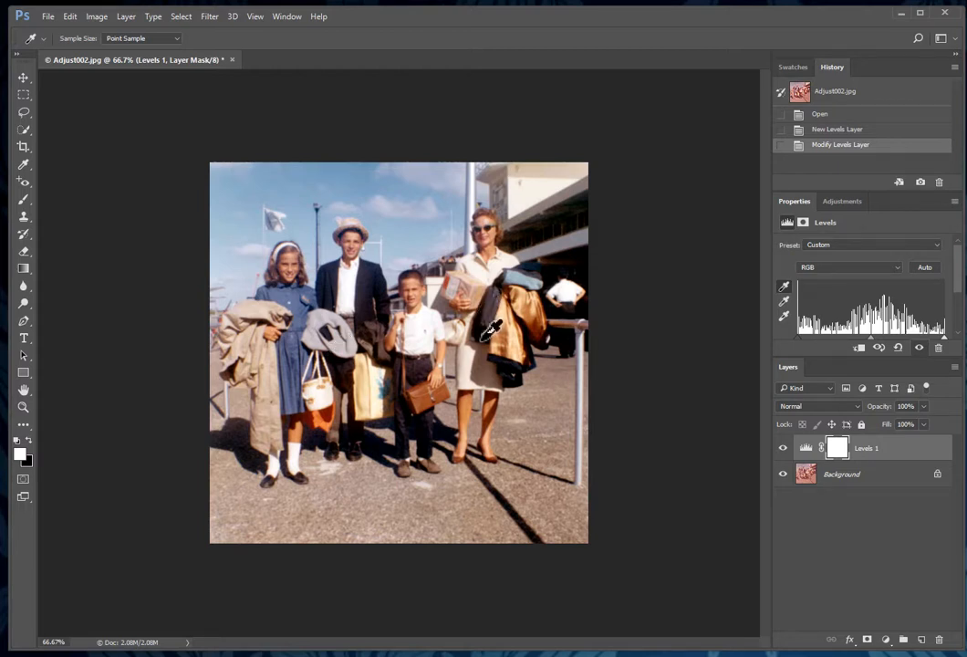
# Step: Toggle the Levels layer's visibility off and on to compare before and after
pyautogui.click(782, 449)
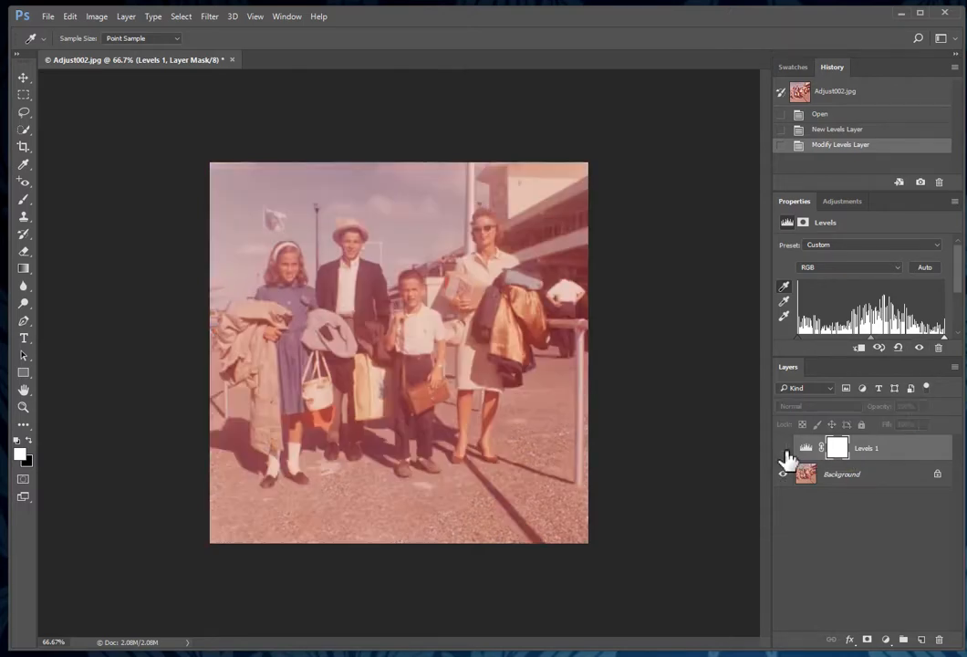
pyautogui.click(782, 448)
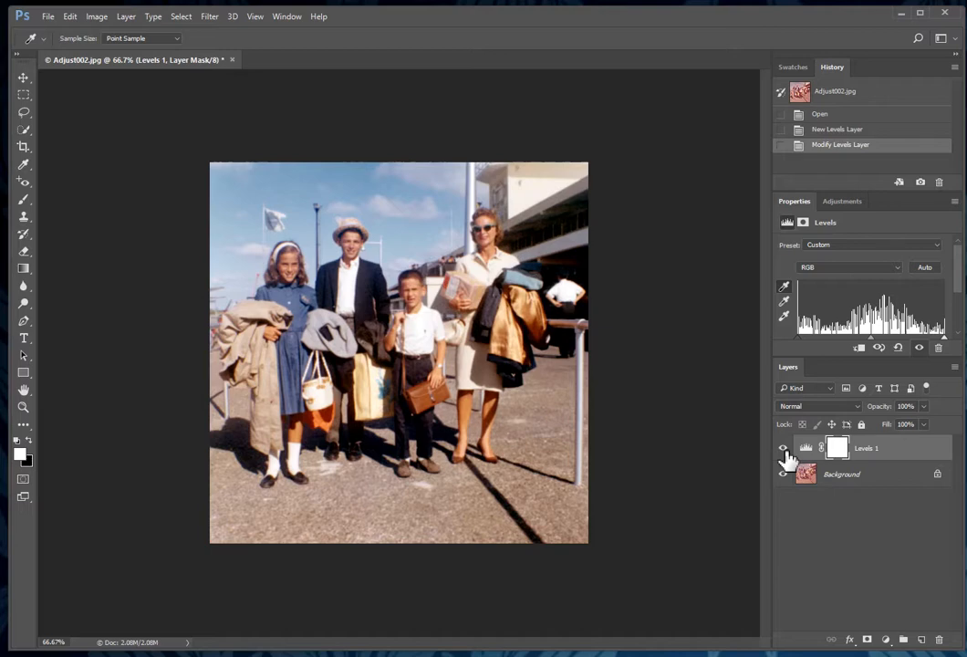
pyautogui.click(783, 448)
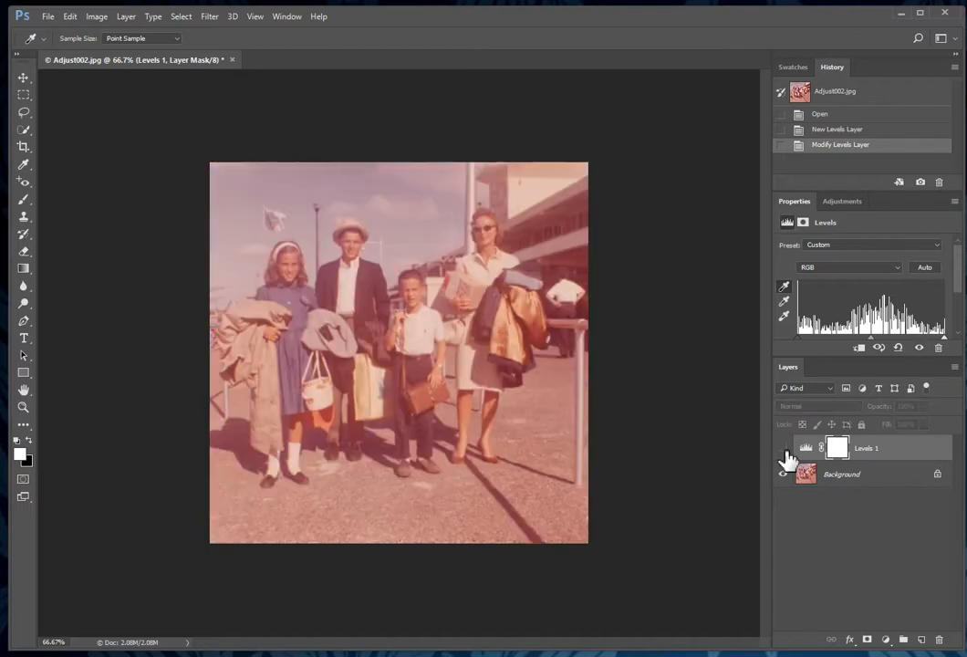
pyautogui.click(782, 448)
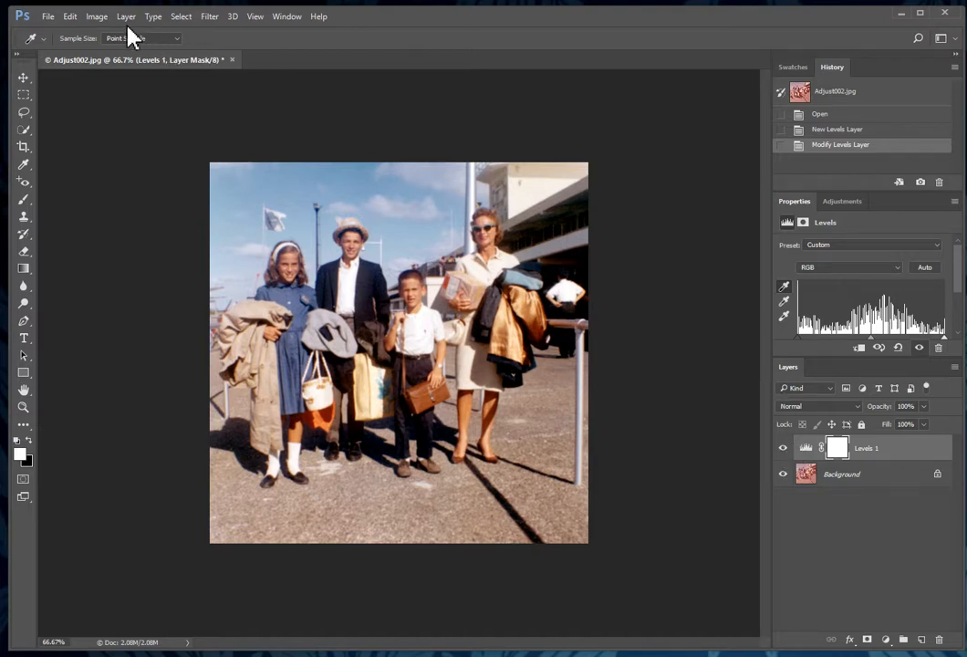
# Step: Enlarge Adjust002's canvas by a relative 50 pixels in width and height, with a white extension
pyautogui.click(97, 17)
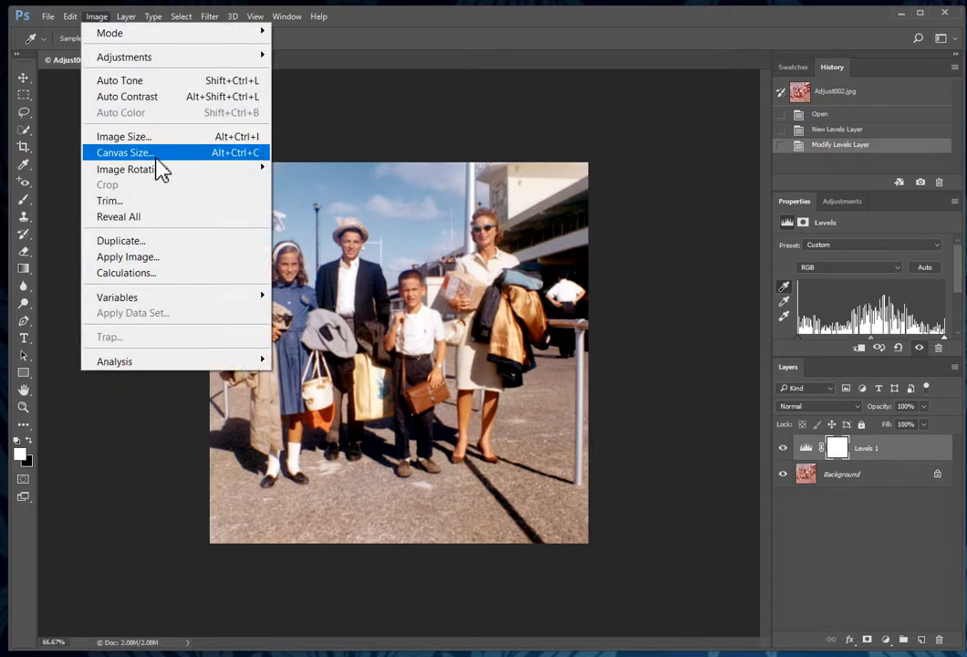
pyautogui.click(155, 151)
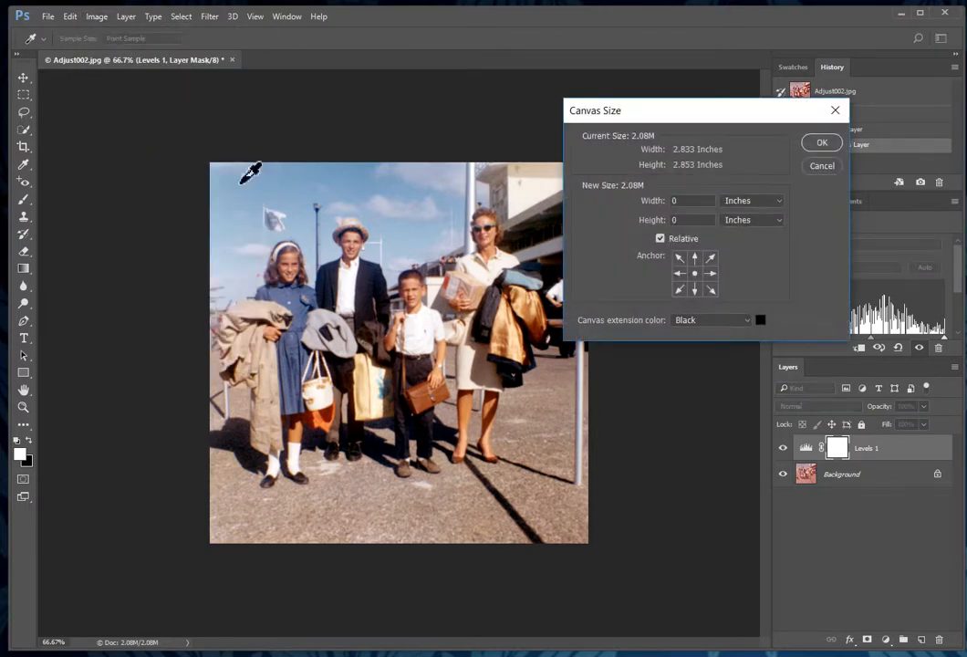
pyautogui.click(771, 202)
pyautogui.click(732, 223)
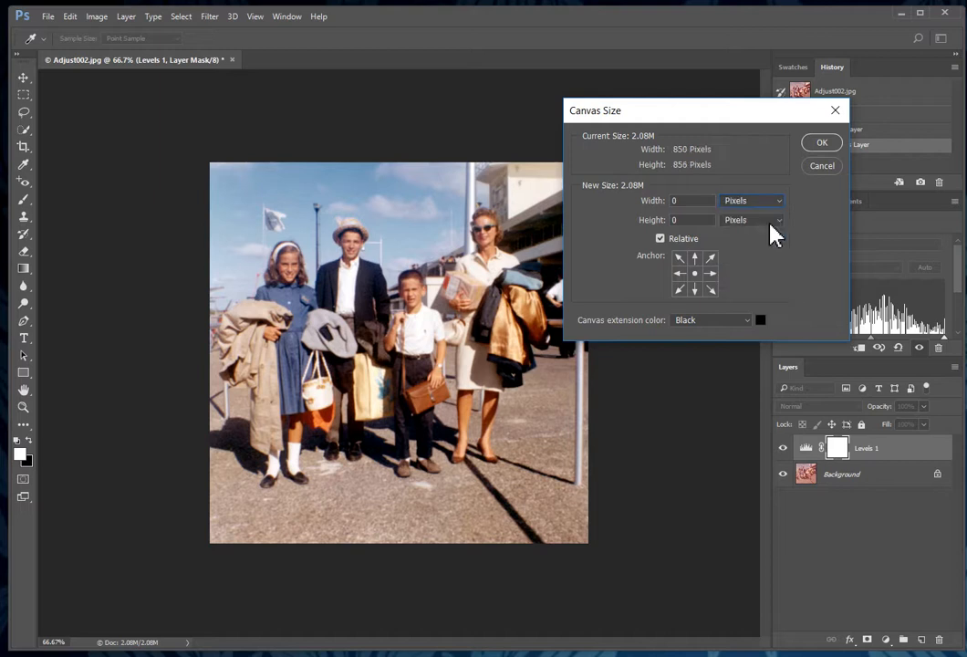
pyautogui.doubleClick(686, 202)
pyautogui.write('50')
pyautogui.click(689, 220)
pyautogui.write('50')
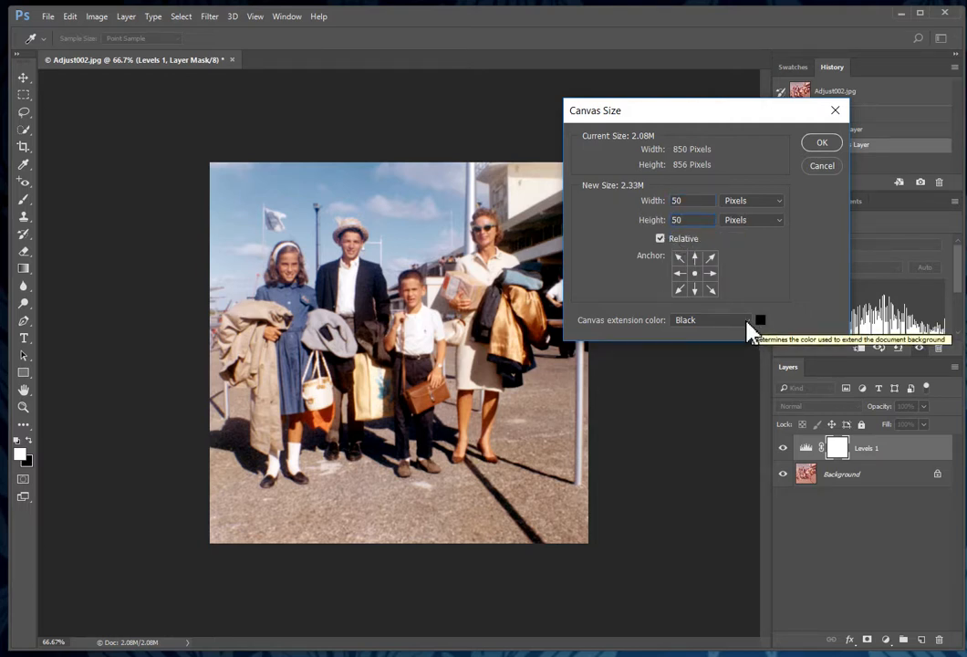
pyautogui.click(747, 322)
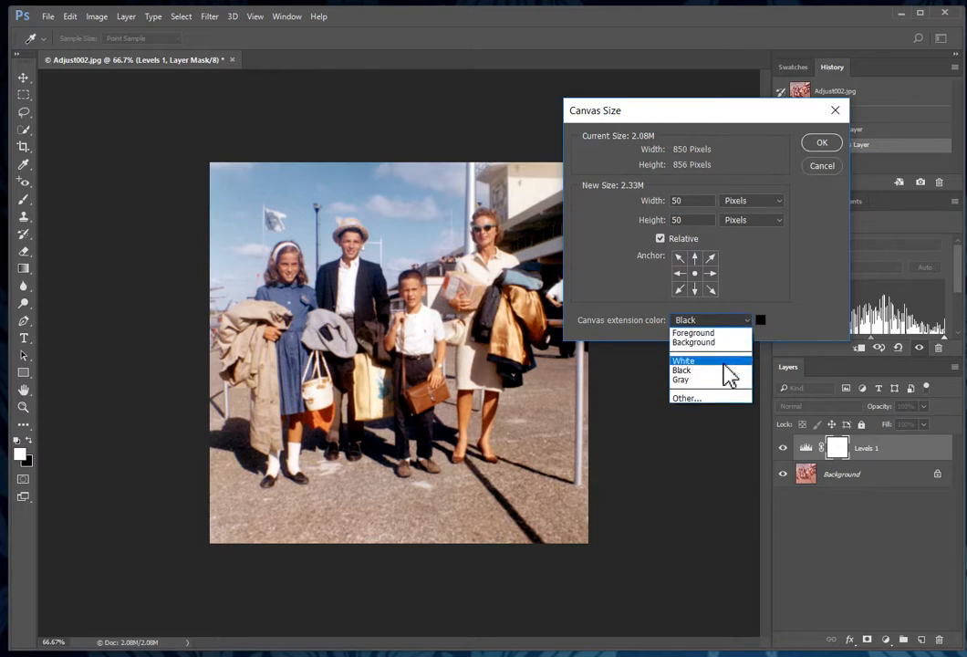
pyautogui.click(725, 361)
pyautogui.click(824, 146)
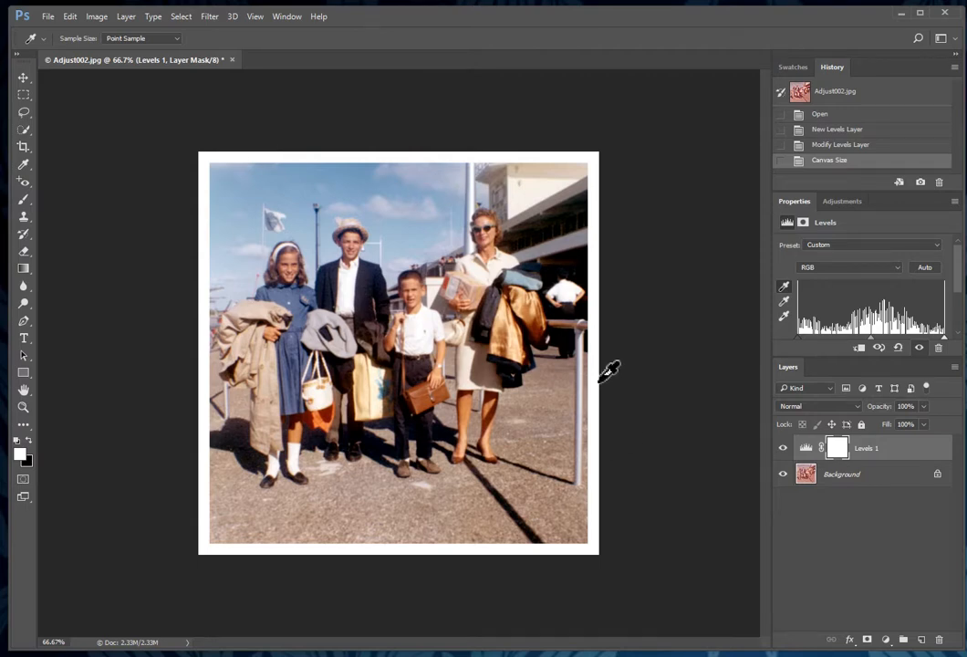
# Step: Save the bordered photo as a PSD named with the student's name before Adjust002, then close it
pyautogui.click(47, 17)
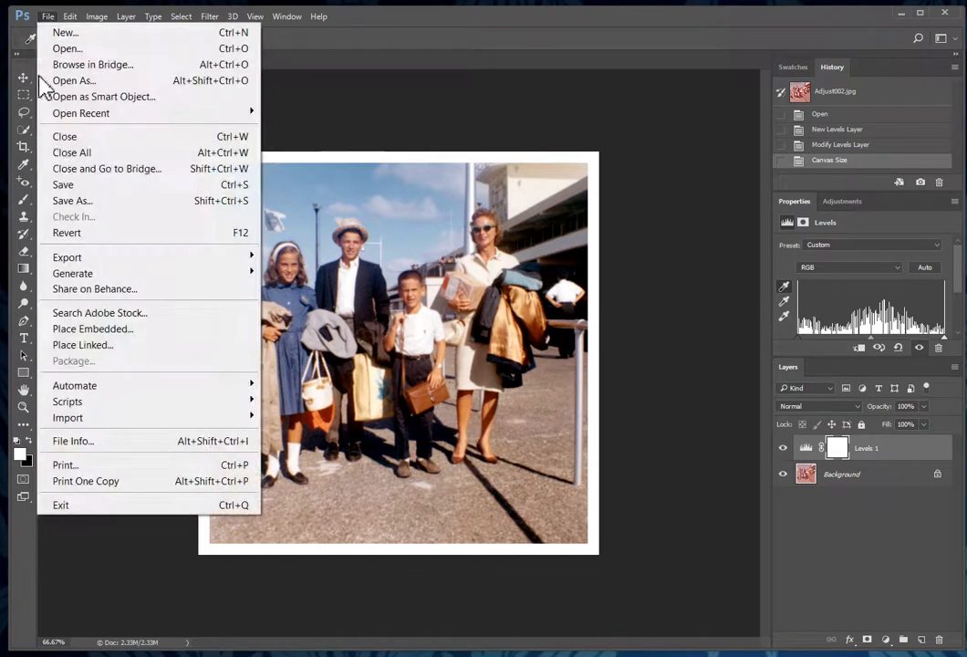
pyautogui.click(87, 202)
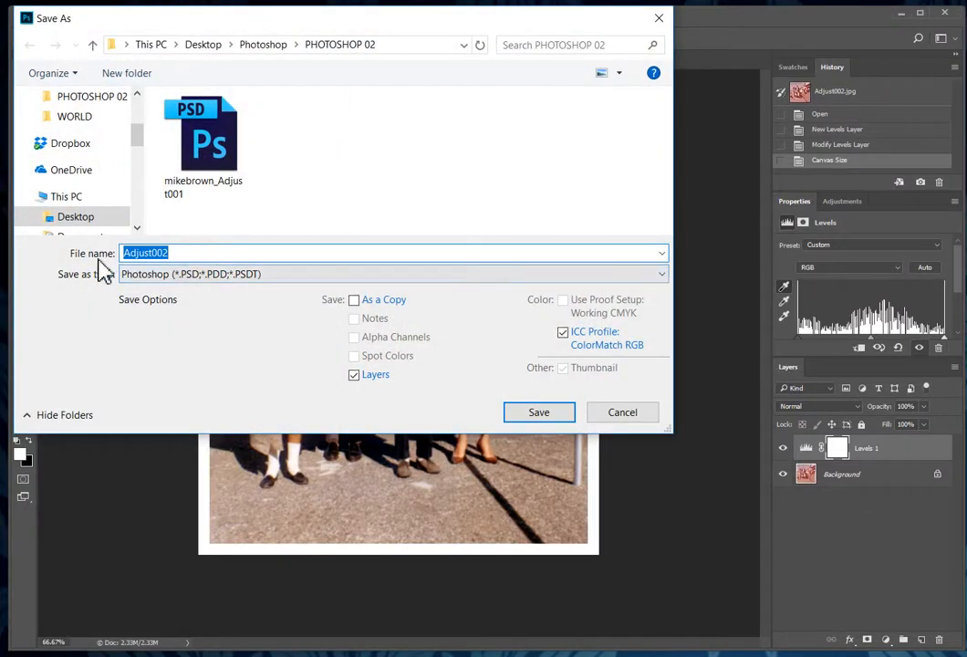
pyautogui.click(127, 254)
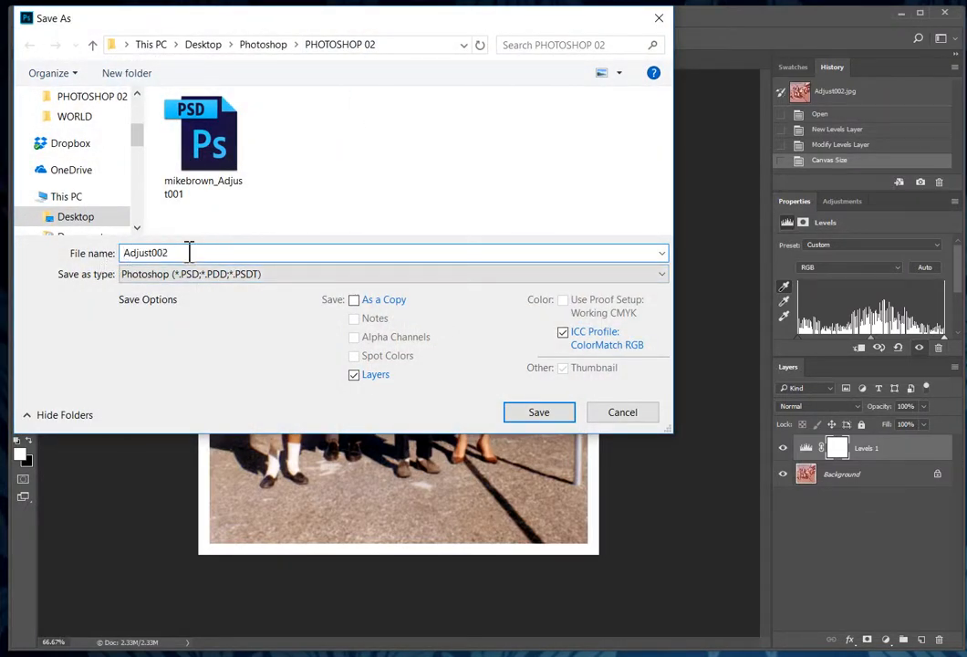
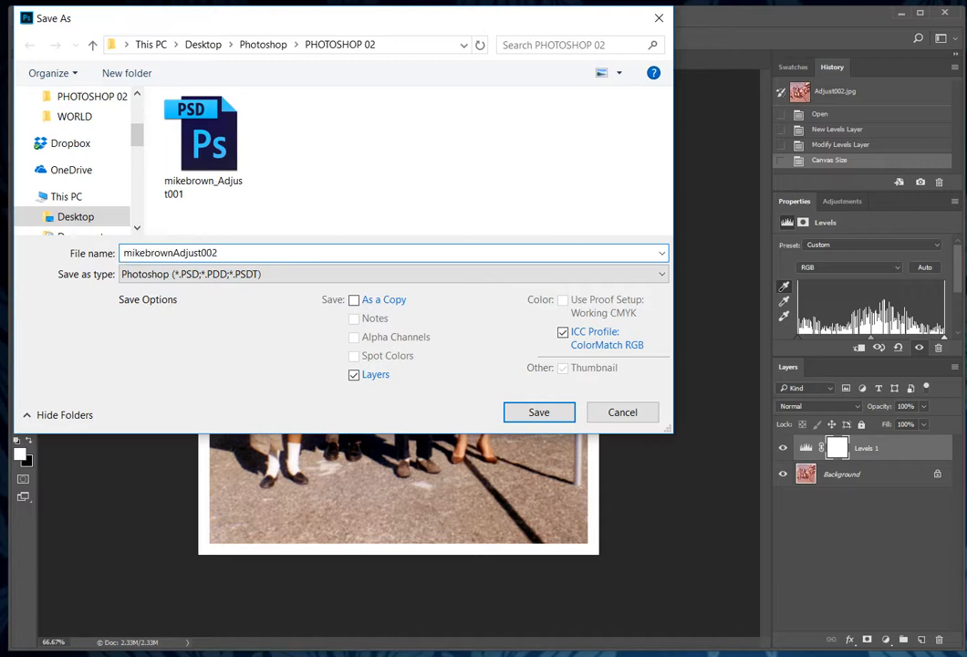
pyautogui.write('_')
pyautogui.click(538, 414)
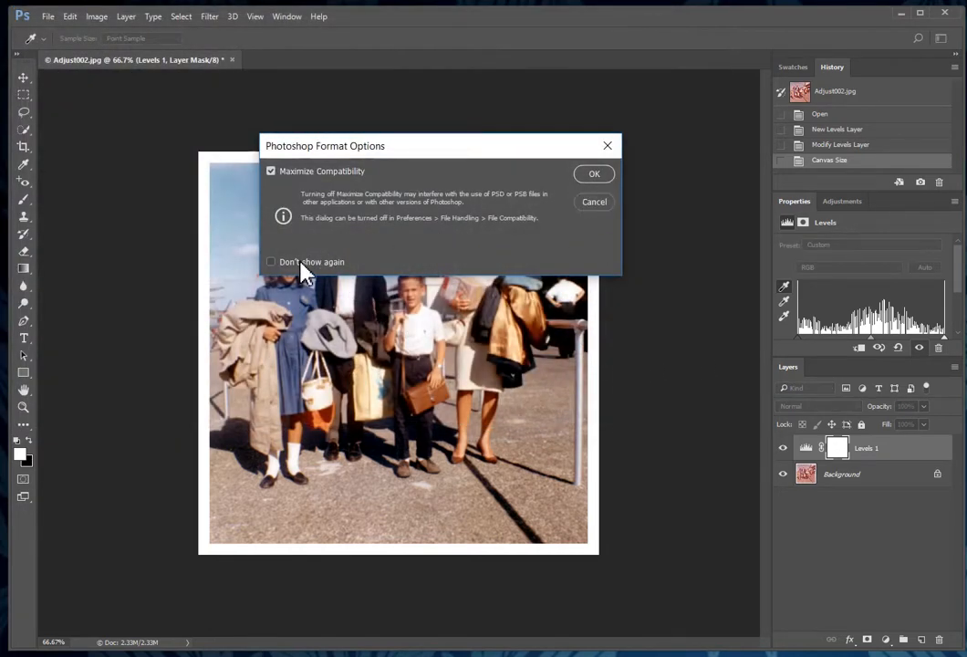
pyautogui.click(599, 172)
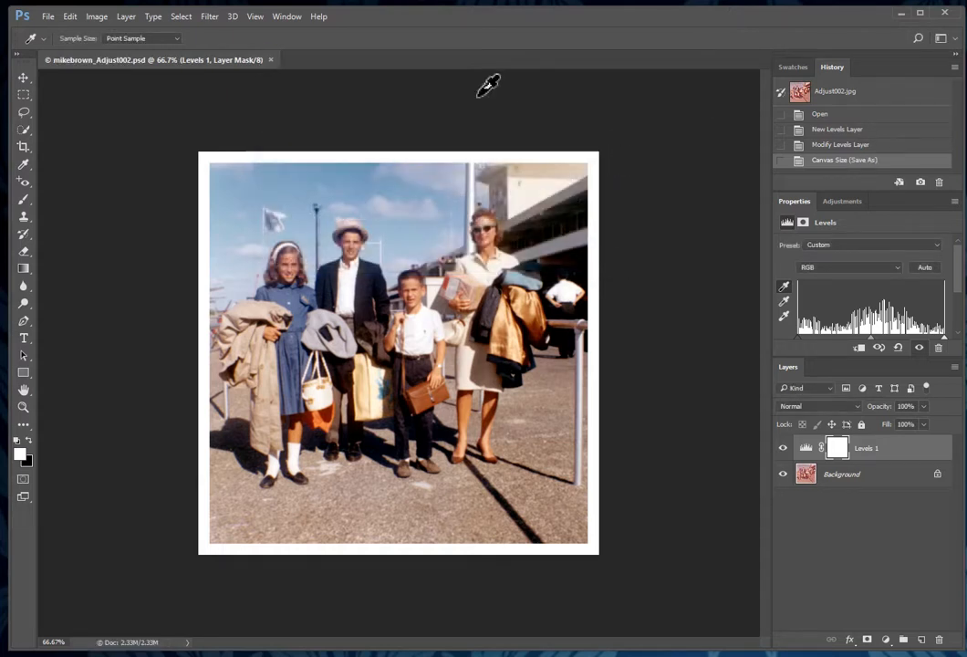
pyautogui.click(270, 60)
pyautogui.hotkey('ctrl', 'o')
# Step: Open Adjust003.jpg from the PHOTOSHOP 02 folder
pyautogui.click(406, 157)
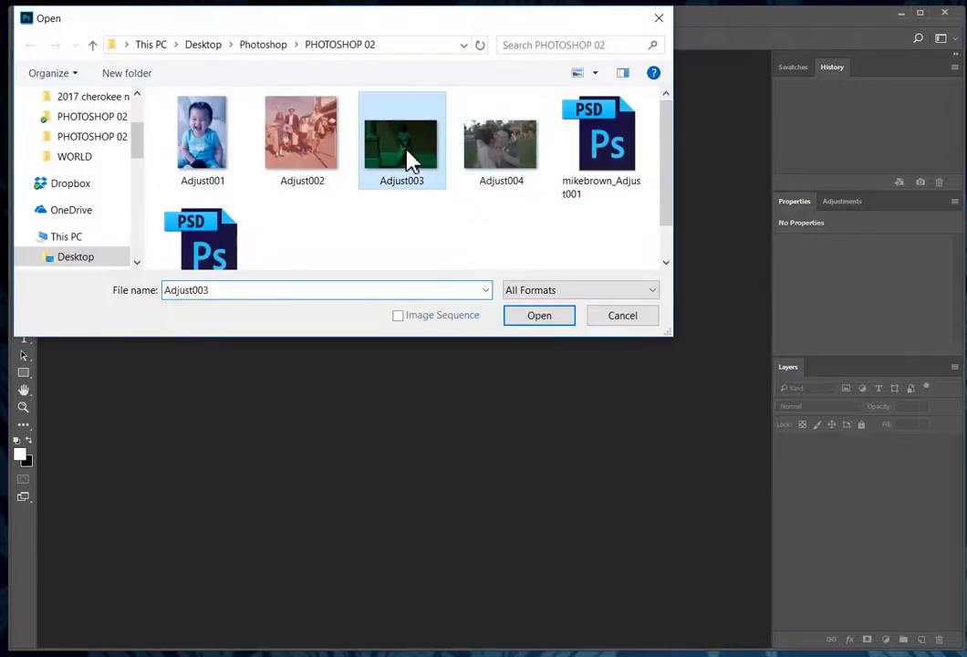
pyautogui.click(547, 319)
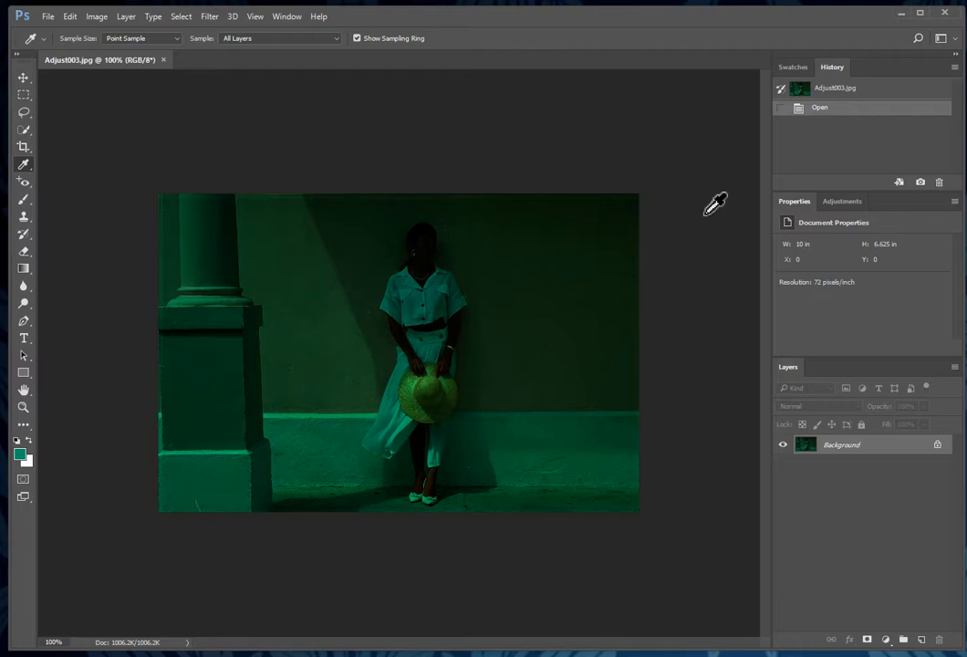
pyautogui.click(886, 640)
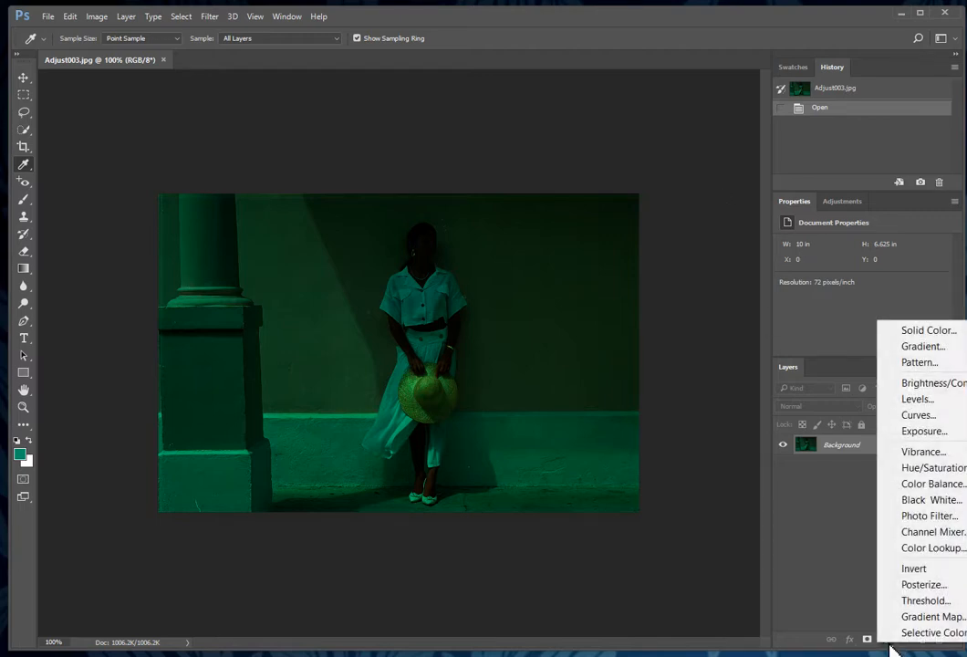
# Step: Add a Levels layer with the white point sampled from the white skirt and the midtone slider moved left
pyautogui.click(948, 403)
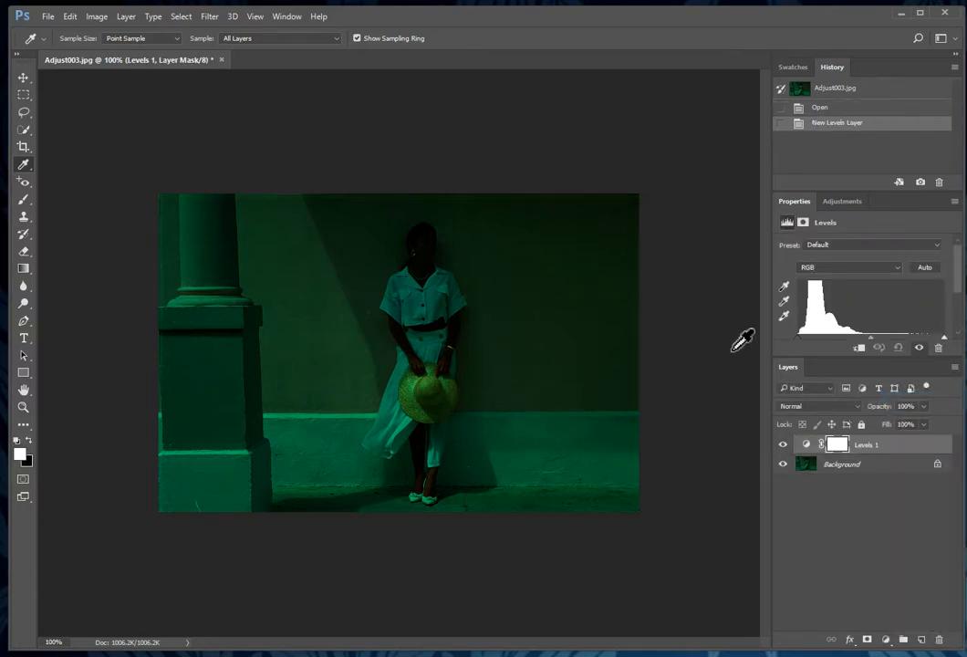
pyautogui.click(784, 317)
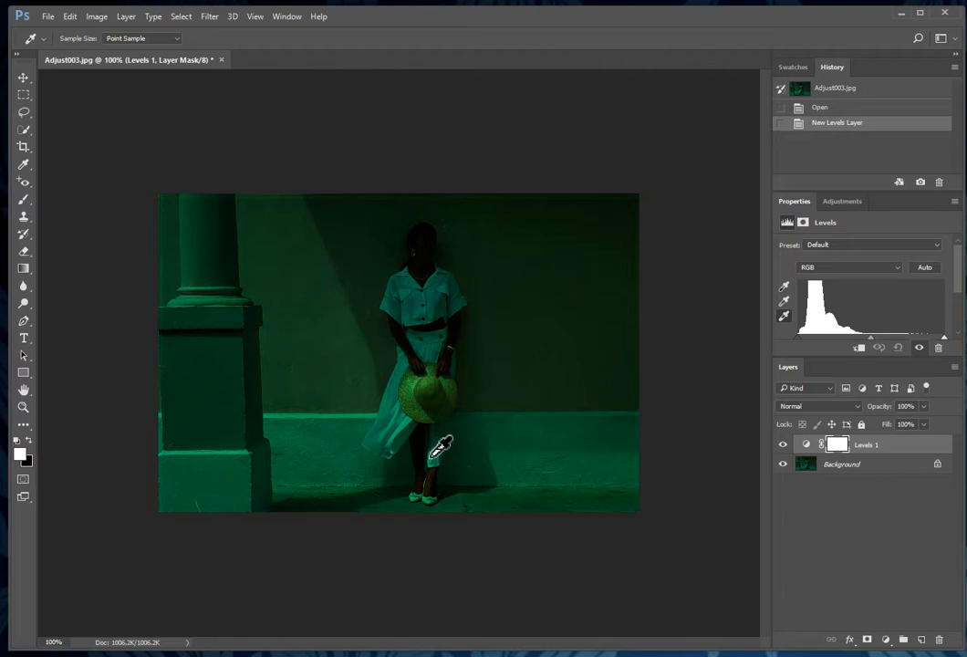
pyautogui.click(435, 453)
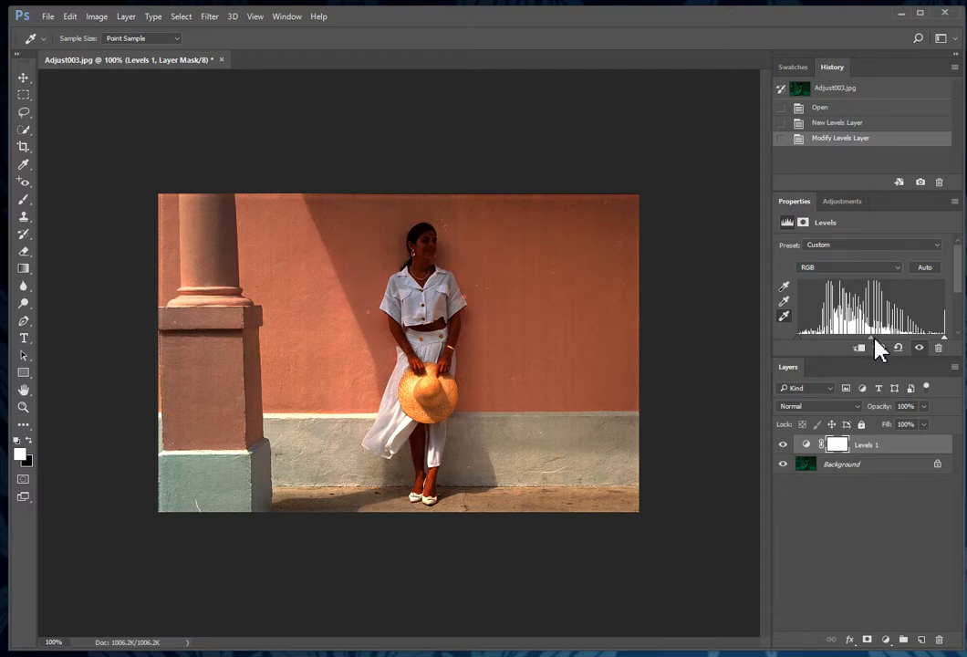
pyautogui.moveTo(874, 338); pyautogui.dragTo(846, 344)
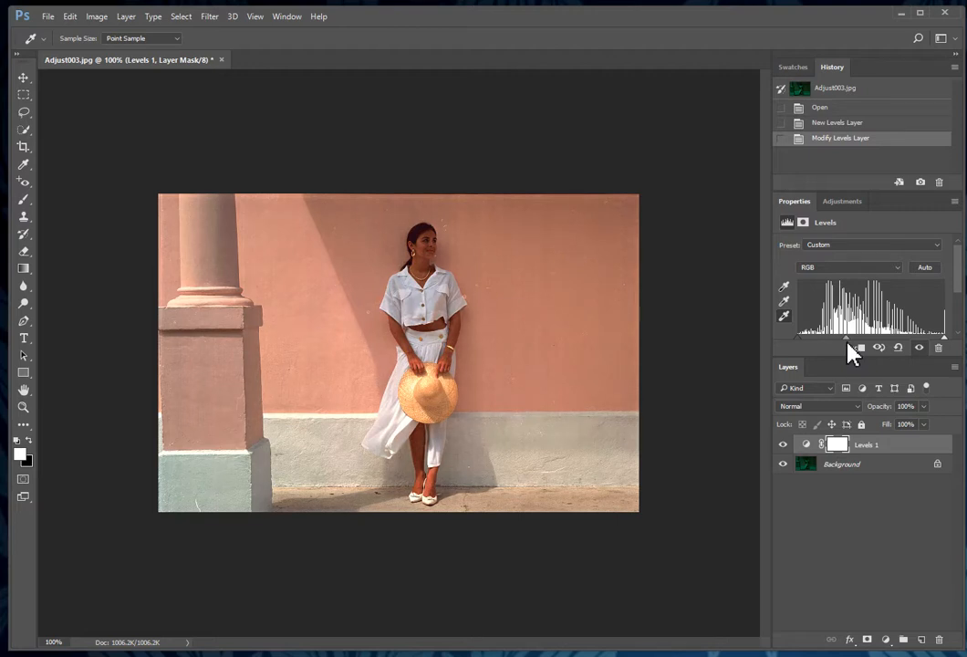
# Step: Add a Black & White adjustment layer to Adjust003 and raise Reds to 42
pyautogui.click(886, 641)
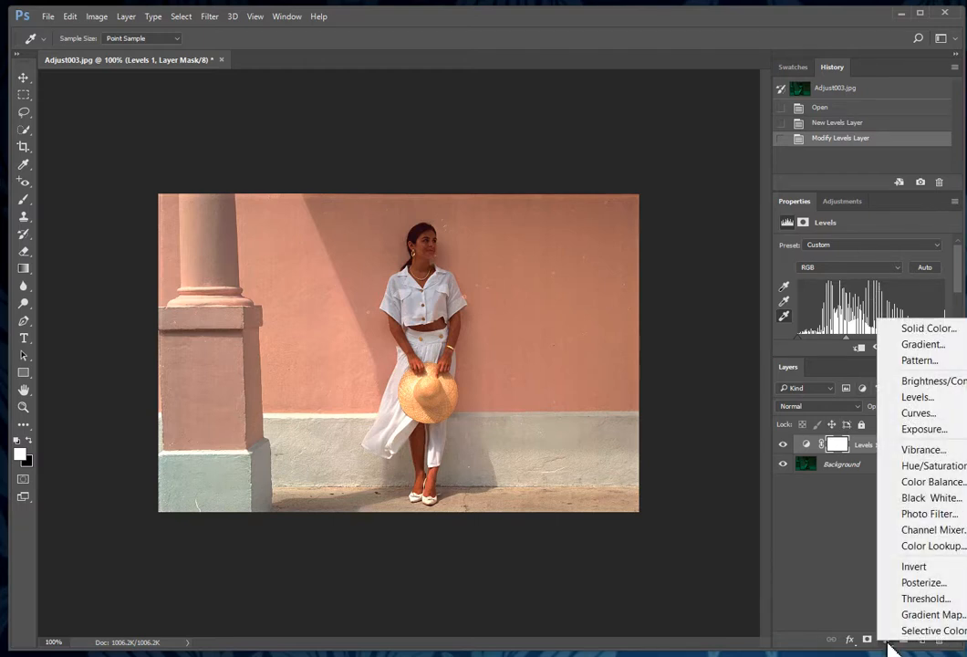
pyautogui.click(944, 500)
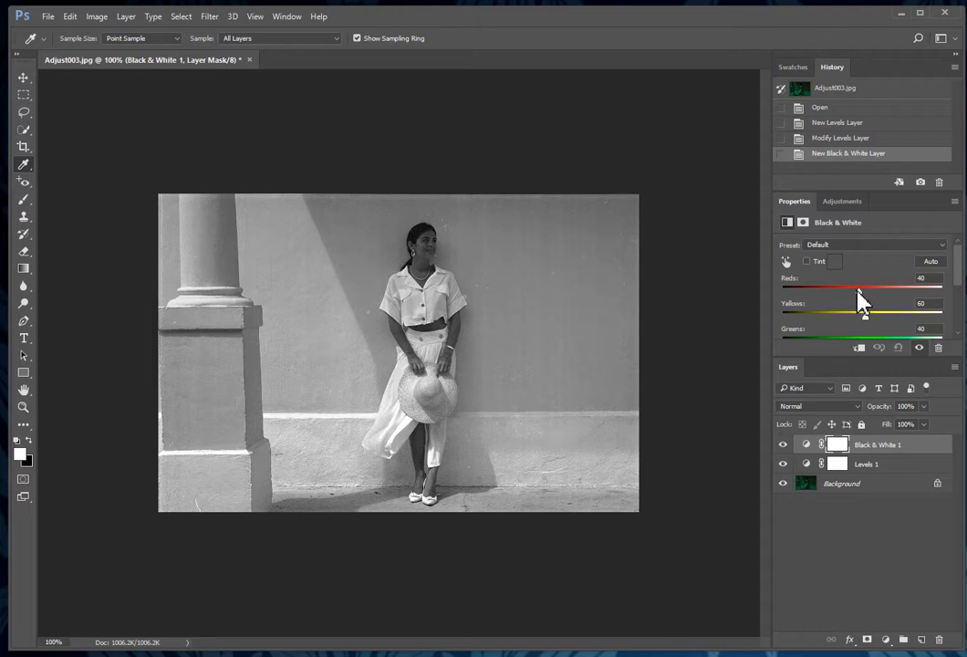
pyautogui.moveTo(858, 292)
pyautogui.mouseDown()
pyautogui.moveTo(881, 293)
pyautogui.moveTo(850, 293)
pyautogui.moveTo(859, 292)
pyautogui.mouseUp()
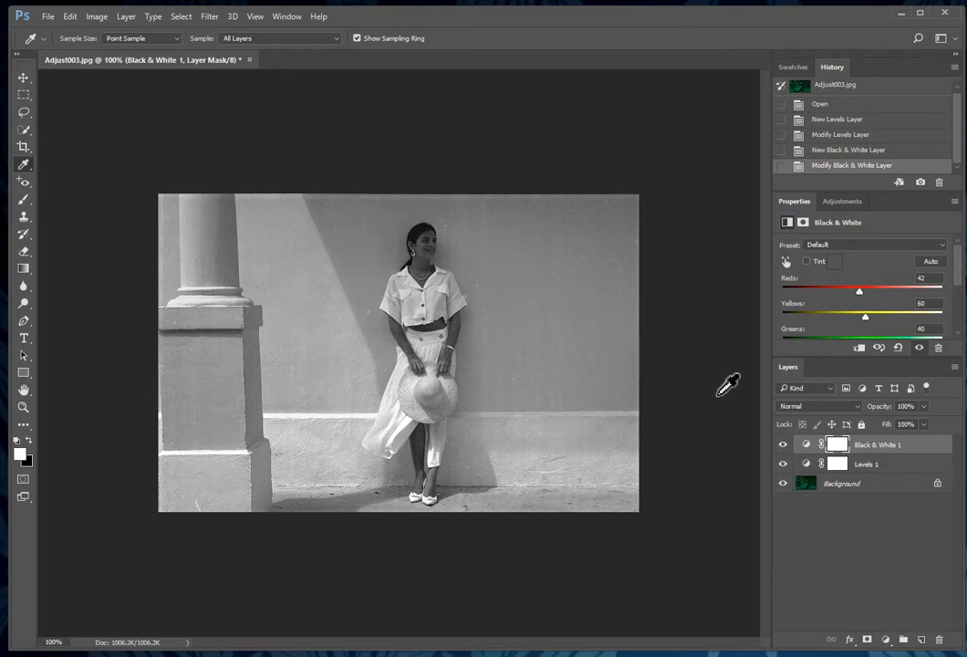
# Step: Enlarge Adjust003's canvas by a relative 50 pixels in width and height, with a black extension
pyautogui.click(101, 18)
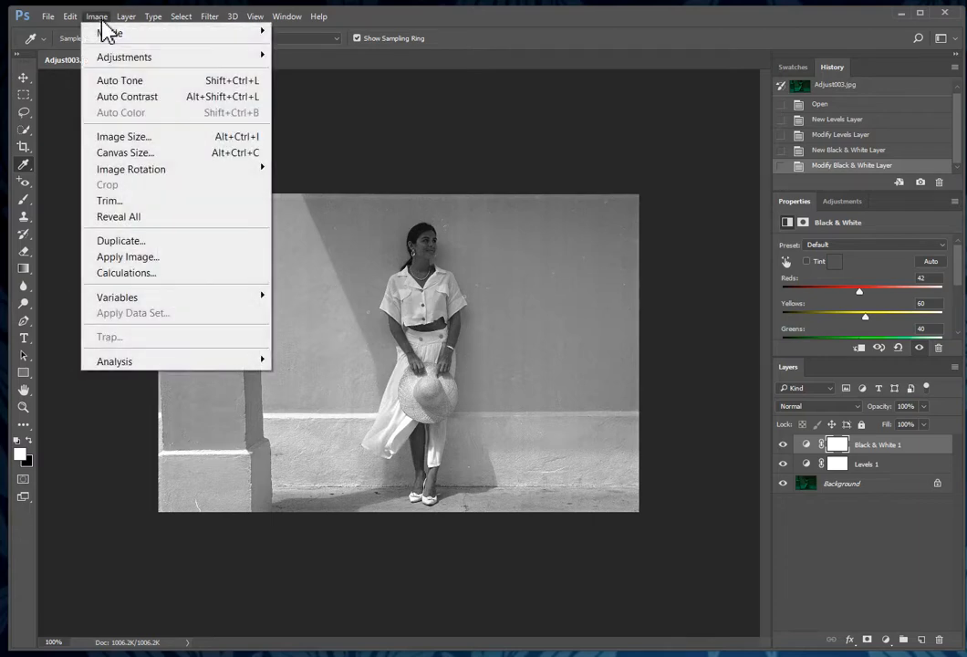
pyautogui.click(148, 152)
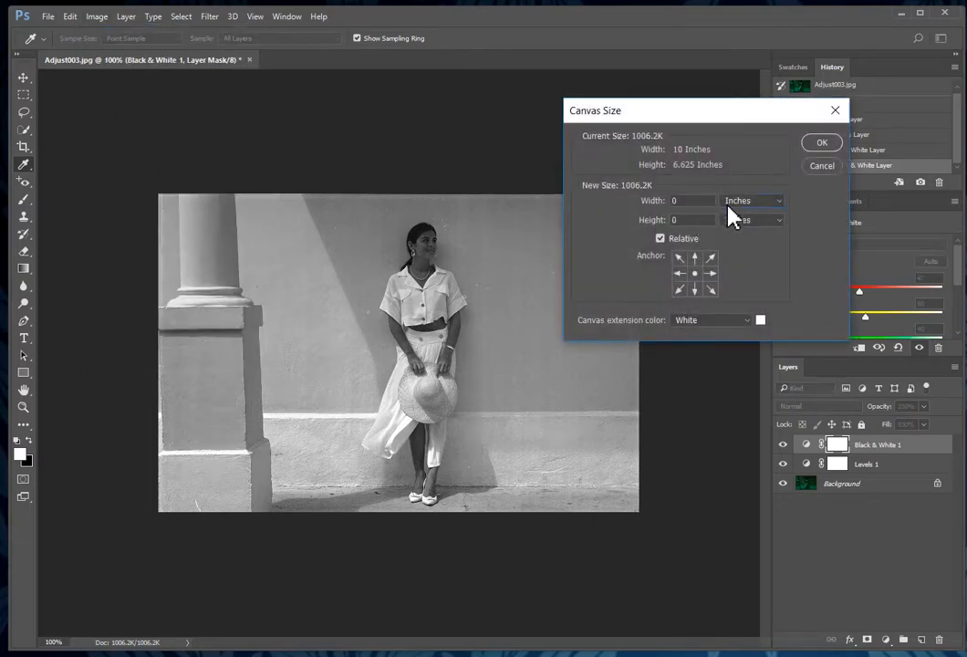
pyautogui.click(724, 206)
pyautogui.click(732, 219)
pyautogui.moveTo(701, 204); pyautogui.dragTo(615, 198)
pyautogui.write('50')
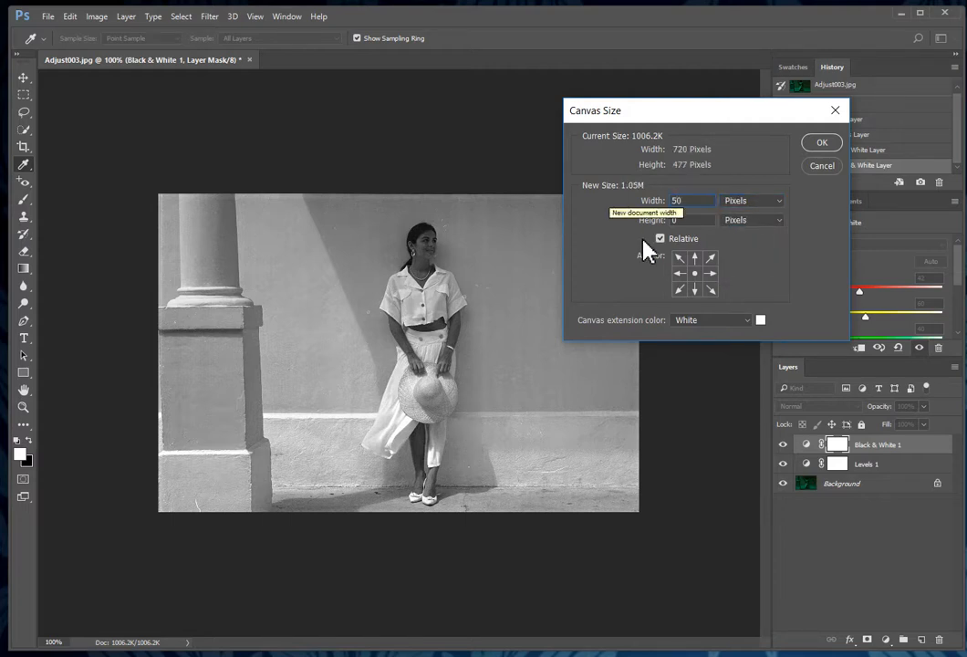
pyautogui.moveTo(692, 224); pyautogui.dragTo(657, 221)
pyautogui.write('50')
pyautogui.click(744, 324)
pyautogui.click(724, 370)
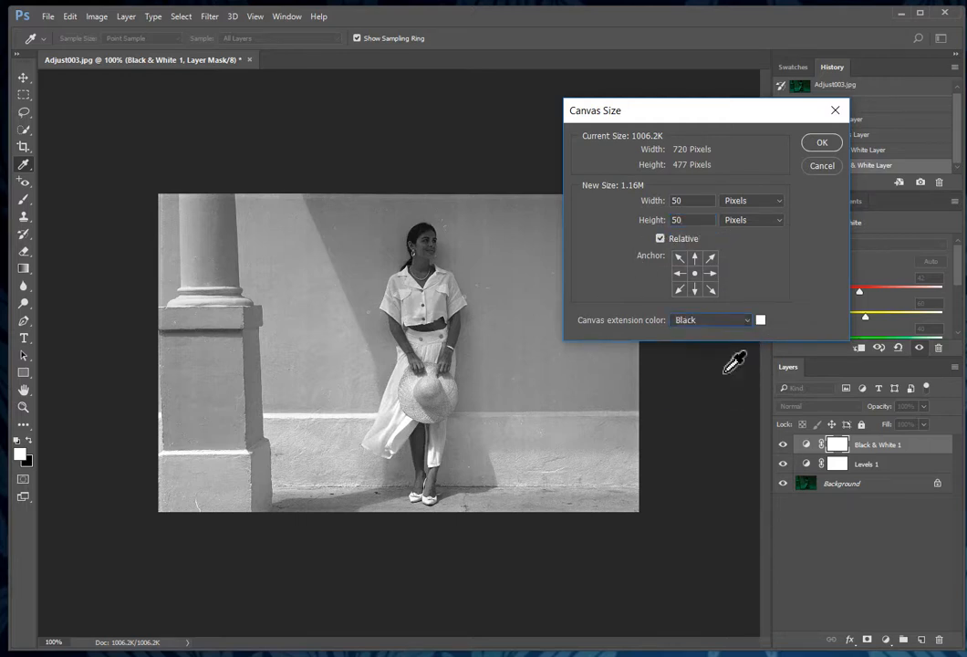
pyautogui.click(831, 143)
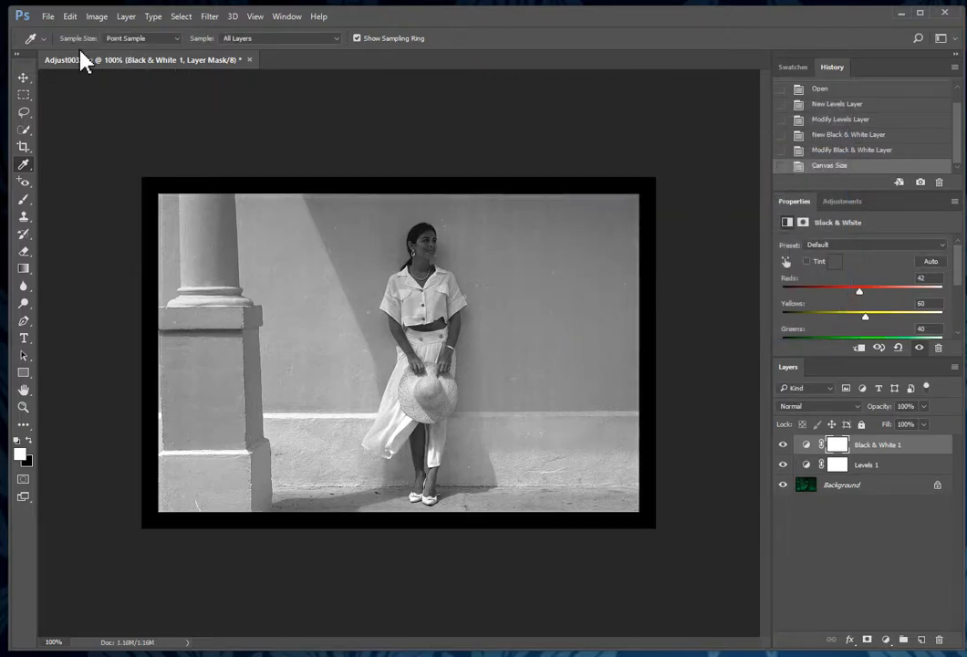
# Step: Save the bordered photo as a PSD named with the student's name before Adjust003, then close it
pyautogui.click(45, 16)
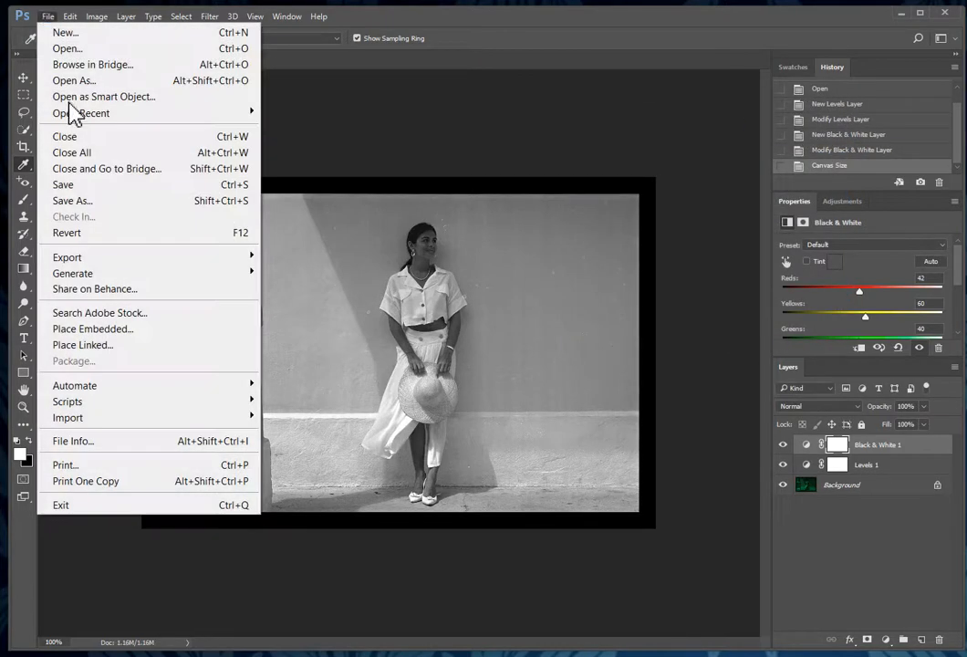
pyautogui.click(103, 204)
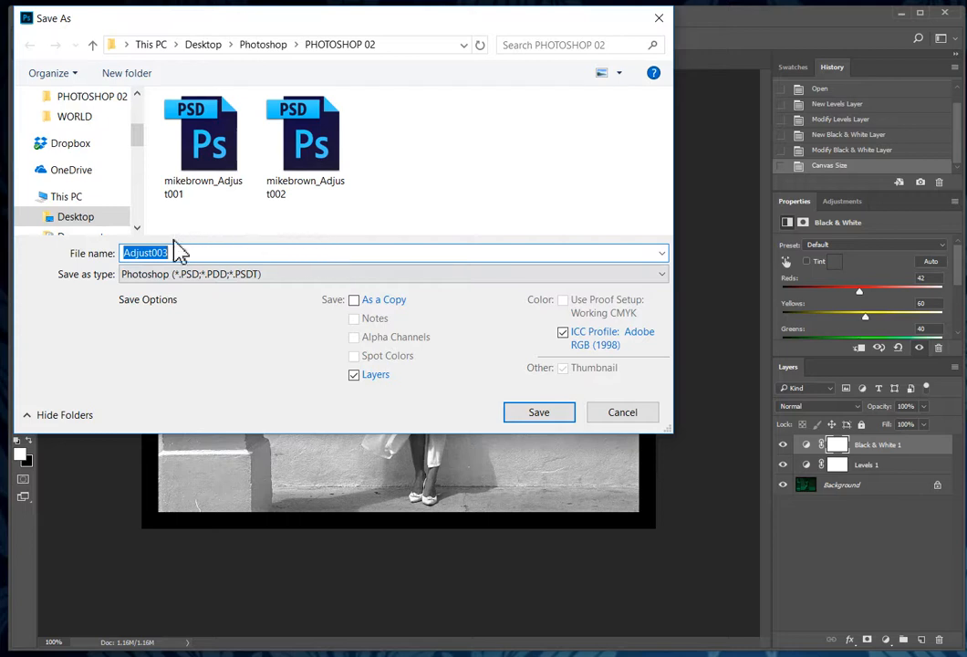
pyautogui.click(126, 251)
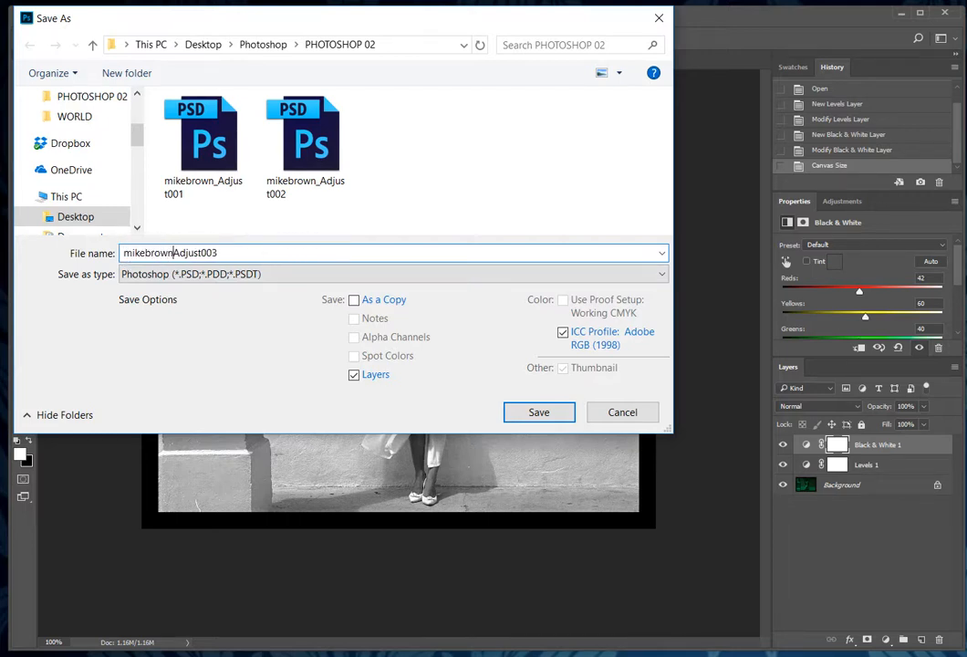
pyautogui.write('_')
pyautogui.click(531, 414)
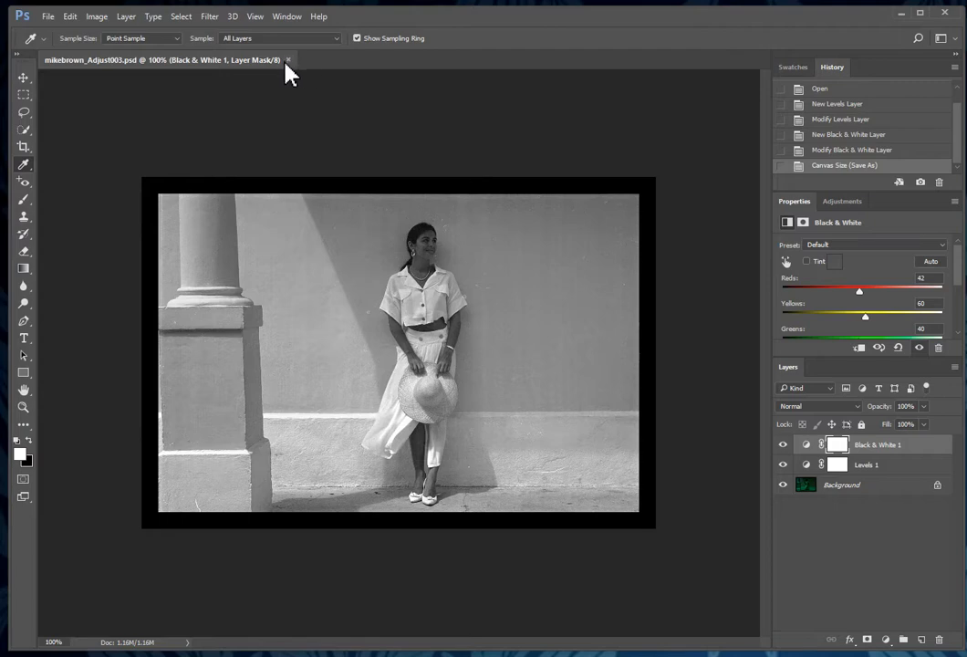
pyautogui.click(287, 62)
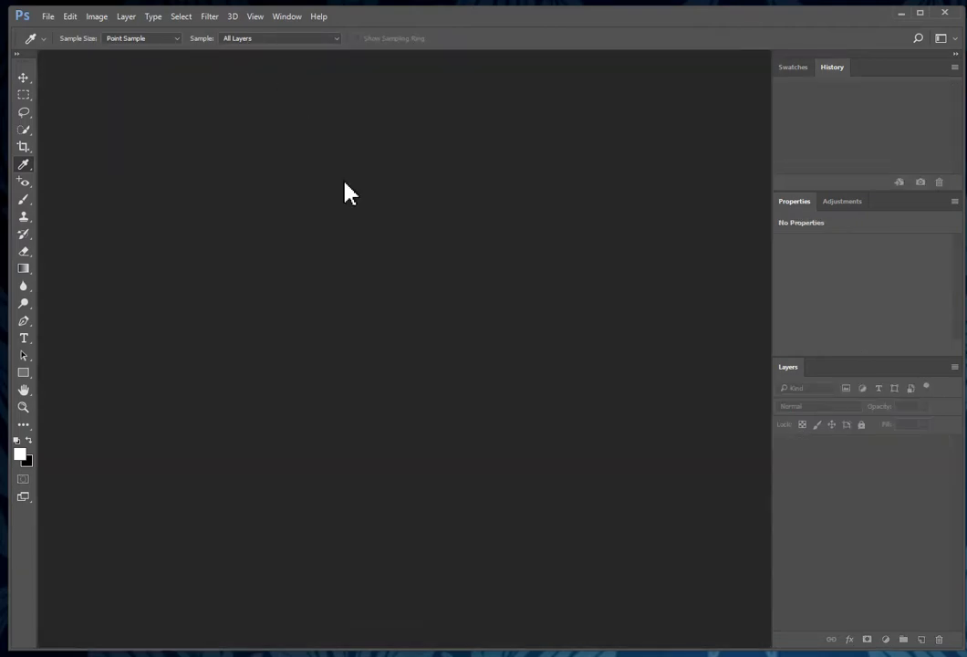
pyautogui.hotkey('ctrl', 'o')
# Step: Open Adjust004.jpg, the wedding photo of the embracing couple
pyautogui.click(506, 164)
pyautogui.click(539, 316)
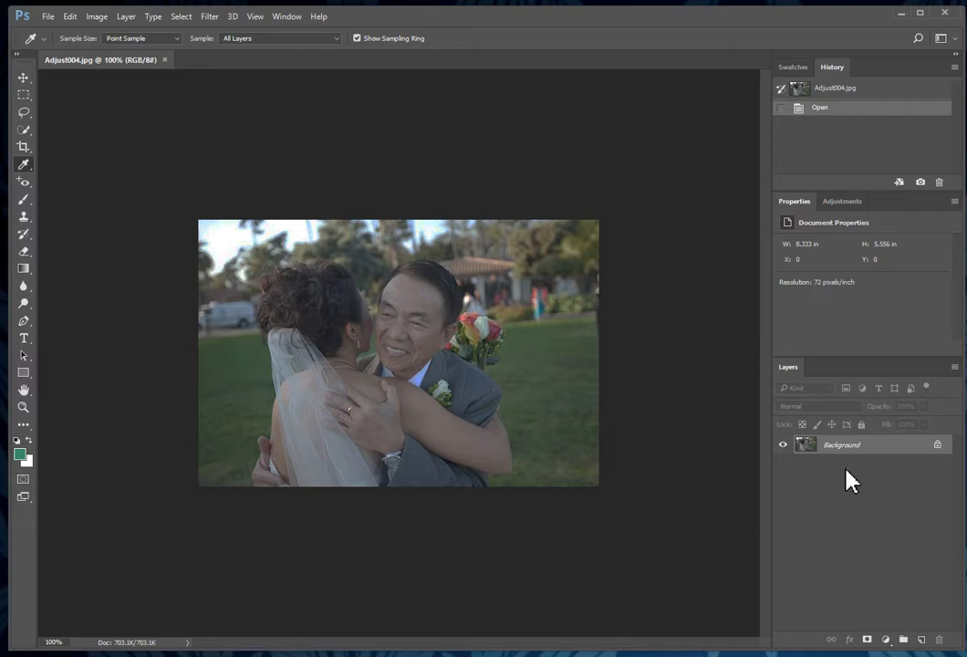
# Step: Add a Brightness/Contrast layer to Adjust004 set to Brightness 45 and Contrast 67
pyautogui.click(889, 642)
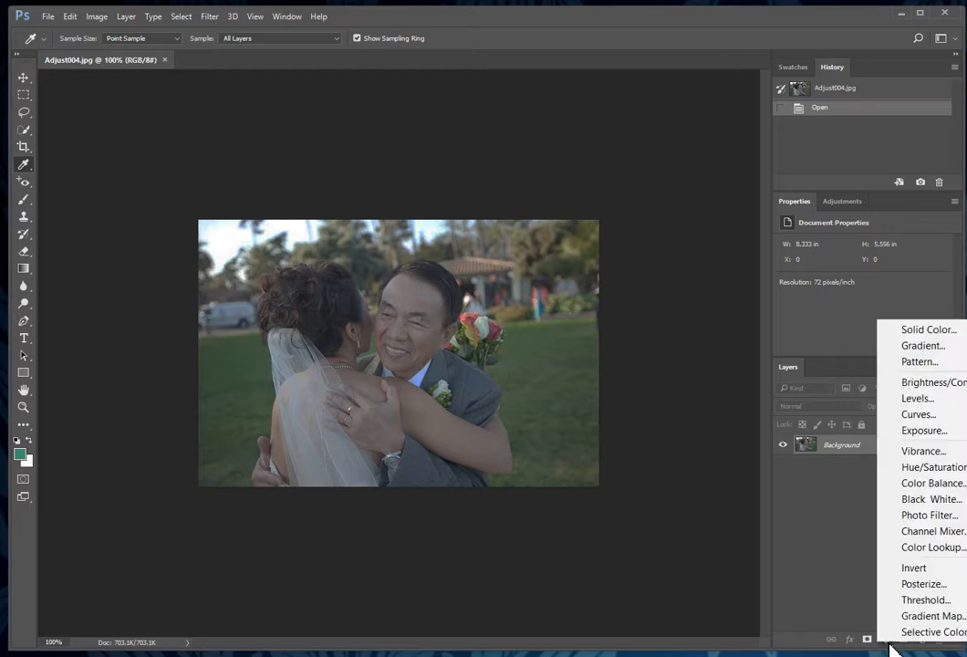
pyautogui.click(955, 390)
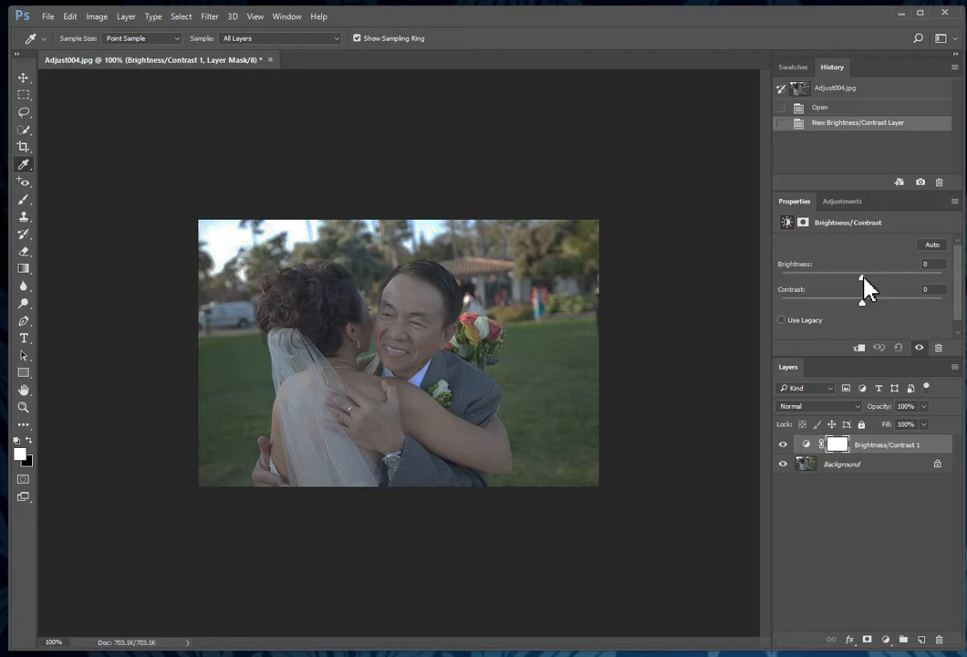
pyautogui.moveTo(861, 277); pyautogui.dragTo(887, 280)
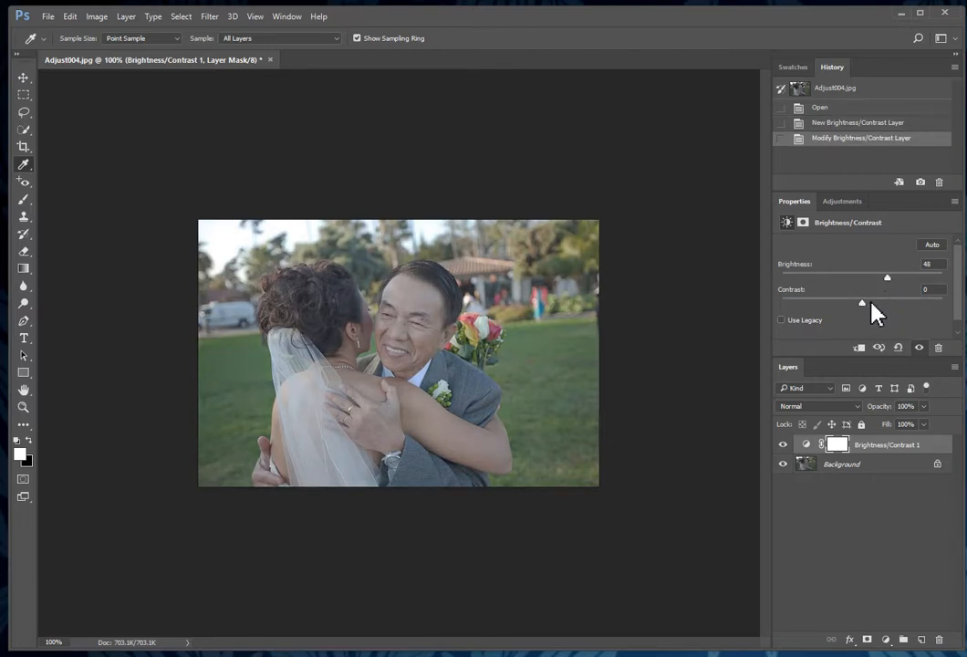
pyautogui.moveTo(869, 302); pyautogui.dragTo(871, 304)
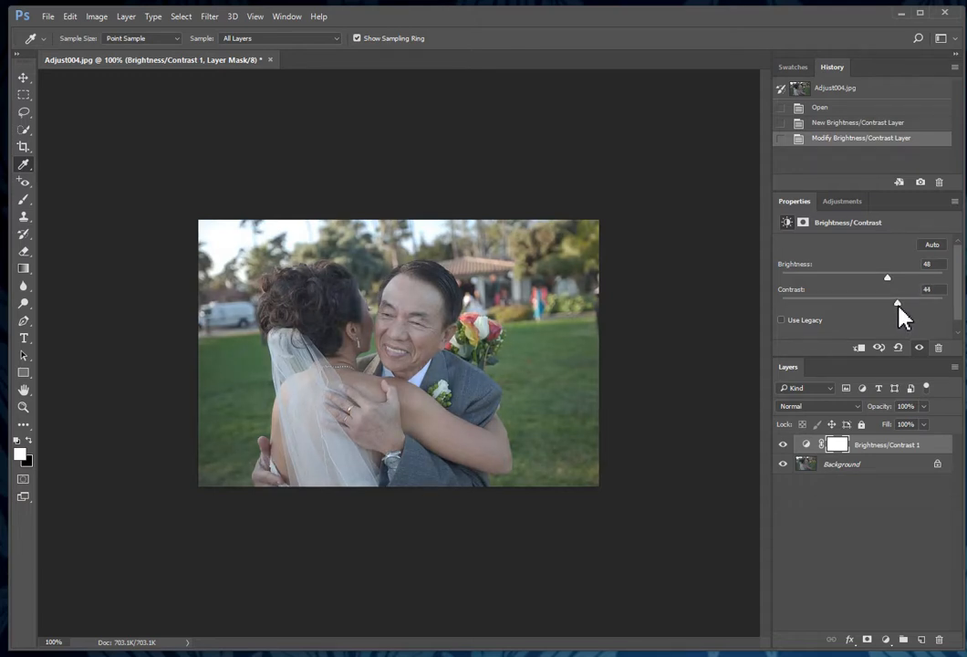
pyautogui.moveTo(898, 307); pyautogui.dragTo(887, 304)
pyautogui.moveTo(888, 277); pyautogui.dragTo(884, 277)
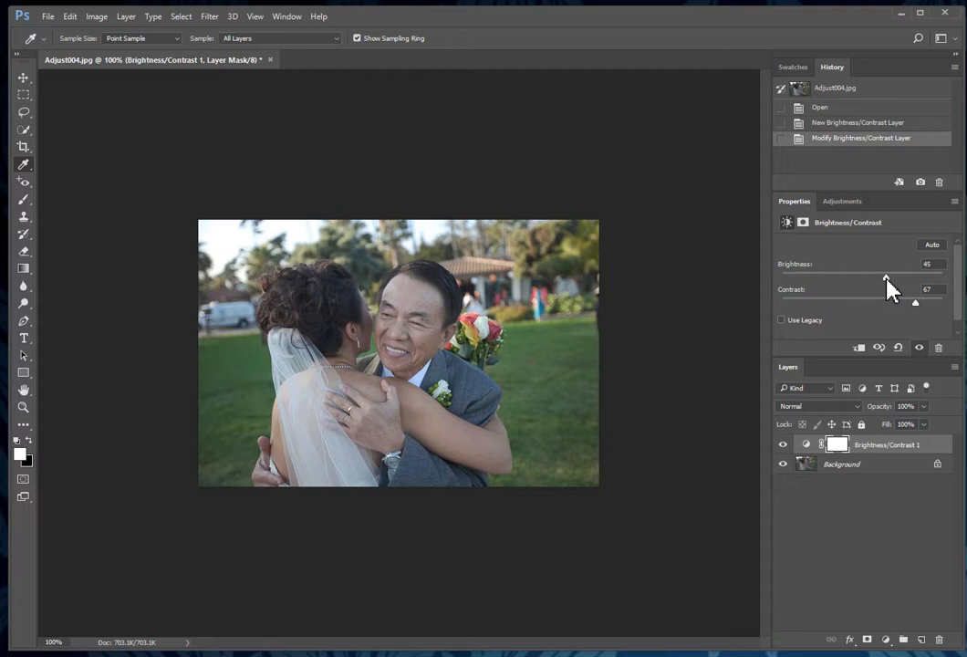
# Step: Add a Hue/Saturation adjustment layer with Saturation 20 above Brightness/Contrast 1 on the wedding photo
pyautogui.click(886, 640)
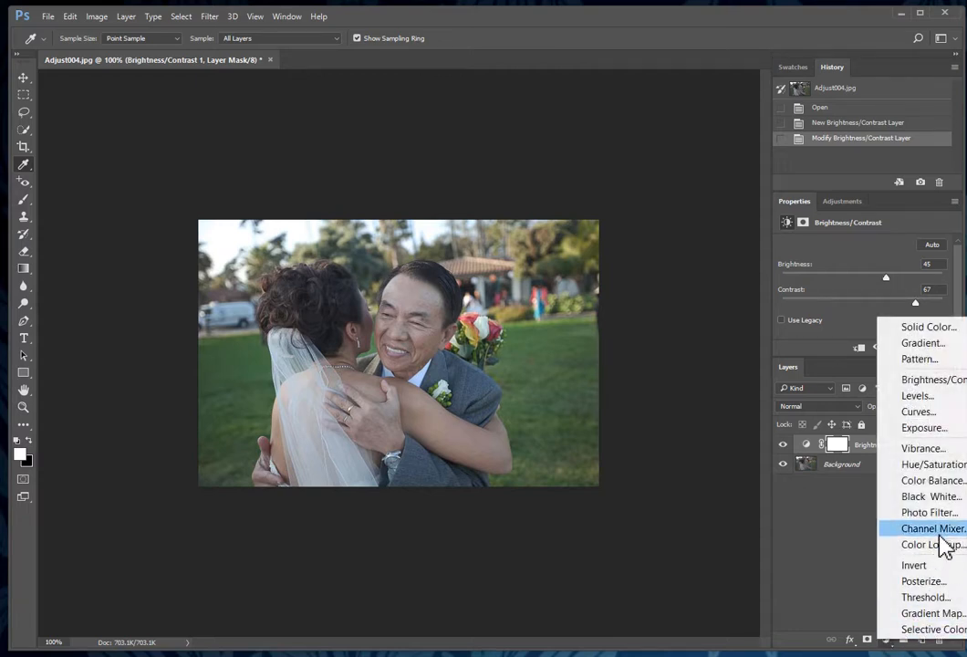
pyautogui.click(950, 476)
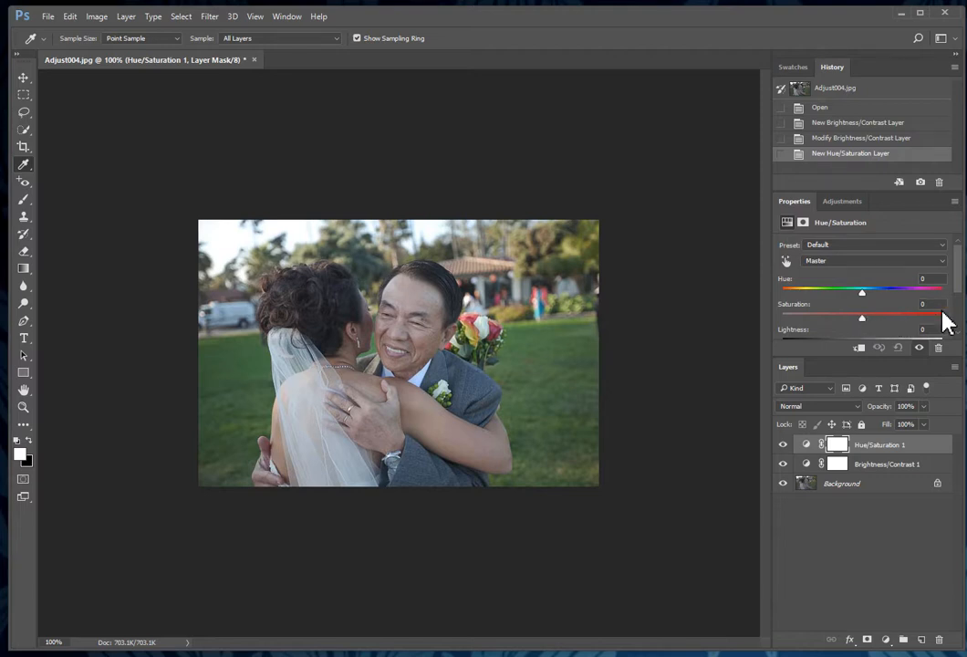
pyautogui.click(913, 303)
pyautogui.write('20')
pyautogui.press('Return')
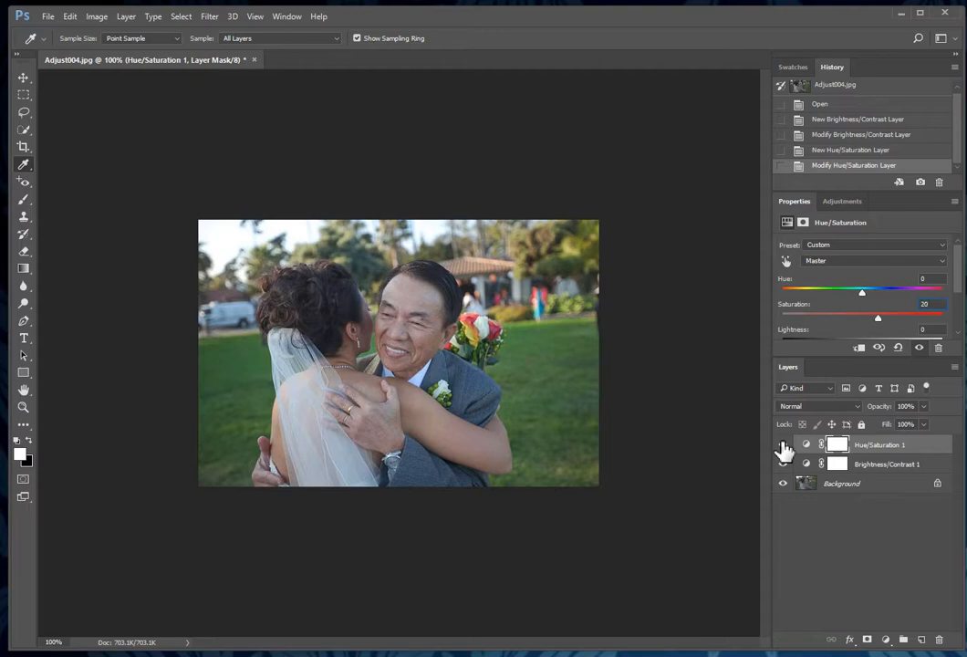
# Step: Save the wedding photo as a layered PSD, adding the student's name before Adjust004
pyautogui.click(49, 17)
pyautogui.click(97, 201)
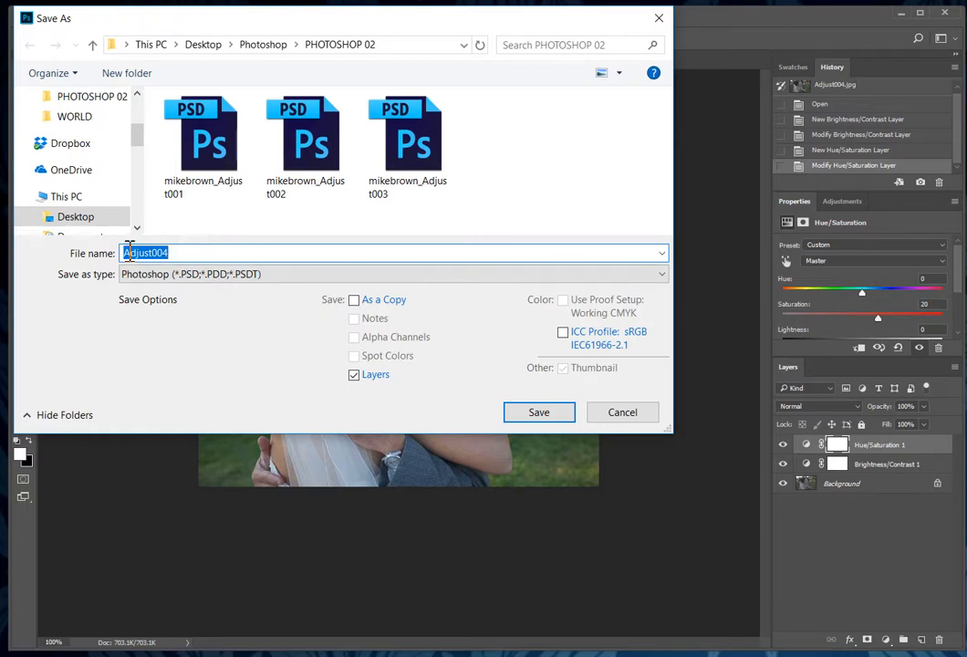
pyautogui.click(136, 252)
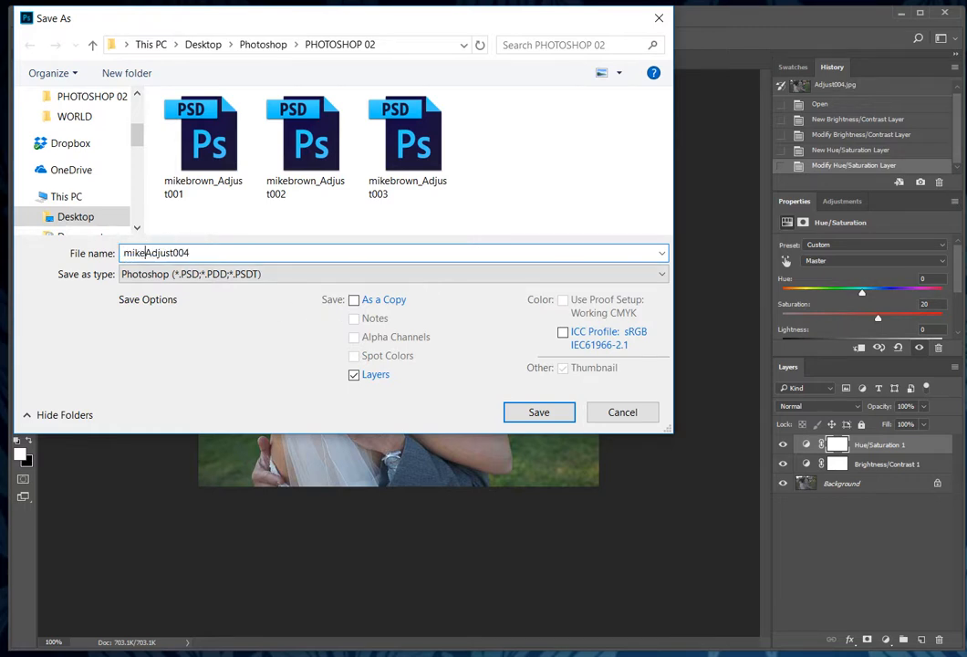
pyautogui.write('_')
pyautogui.click(538, 414)
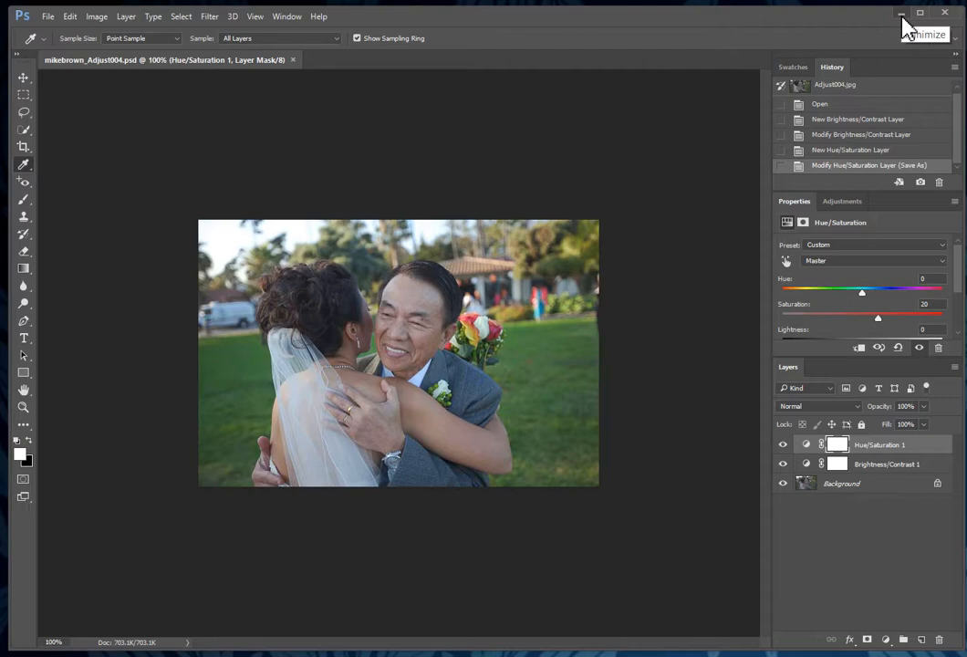
# Step: Minimize Photoshop and follow the course page's Dropbox upload link to the PHOTOSHOP ASSIGNMENT 4 request
pyautogui.click(903, 27)
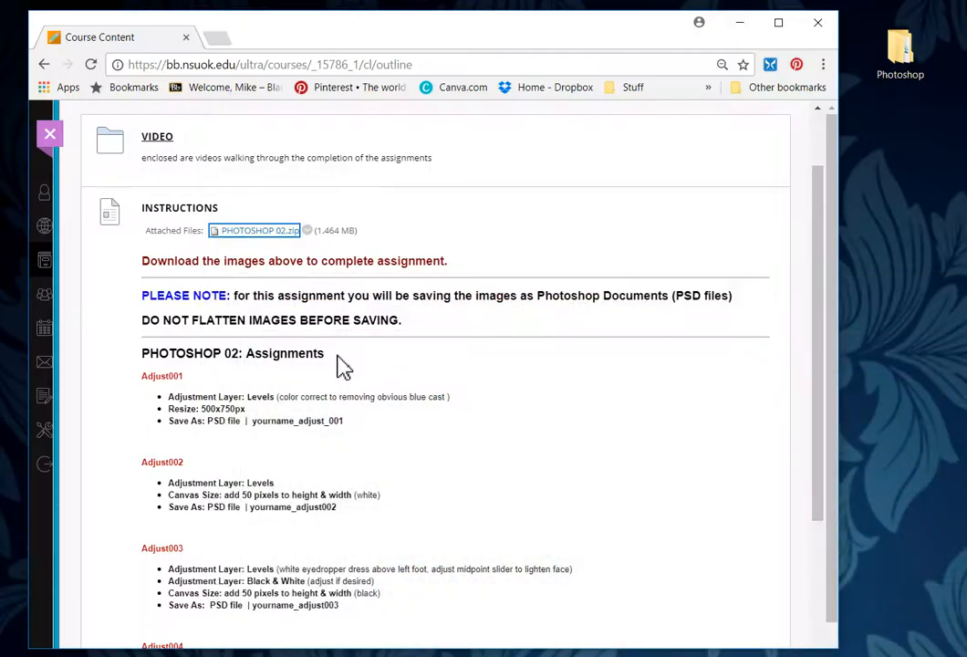
pyautogui.scroll(-3, 356, 399)
pyautogui.scroll(-1, 355, 399)
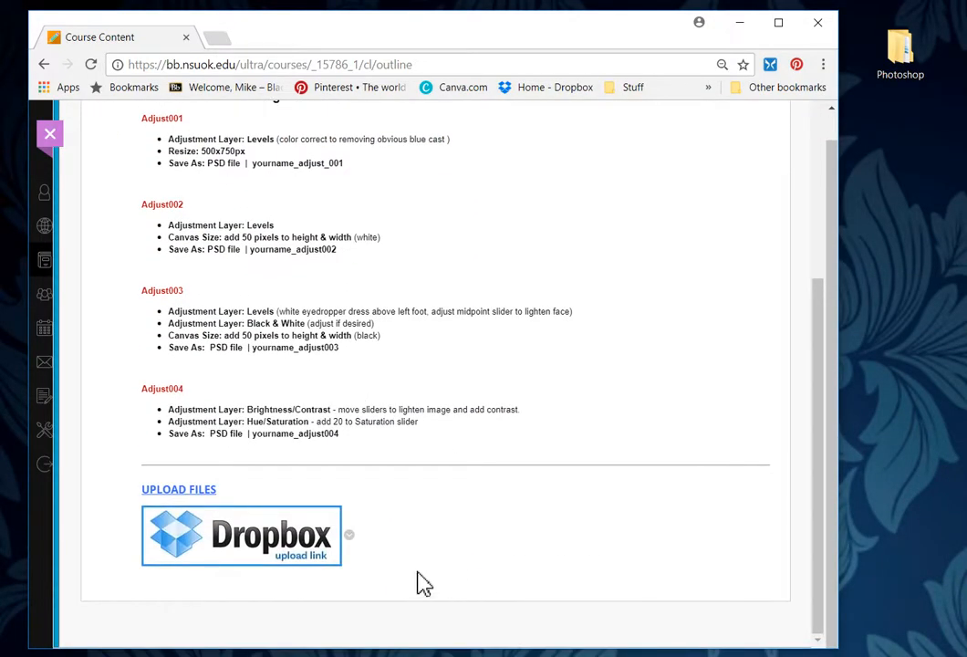
pyautogui.click(270, 550)
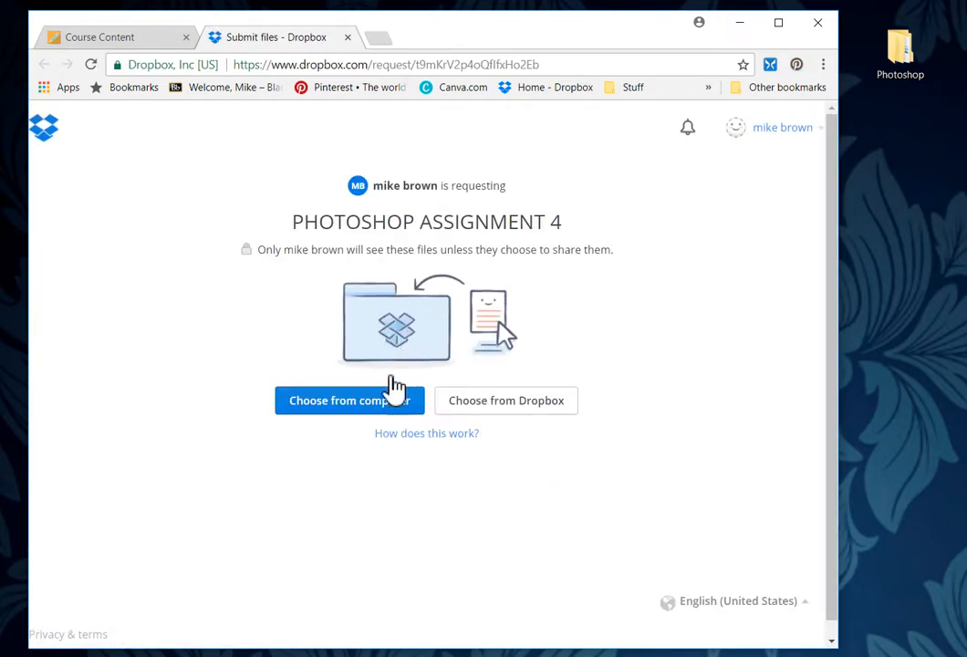
# Step: Attach the four Adjust PSDs from Photoshop > PHOTOSHOP 02 to the request and start uploading
pyautogui.click(383, 415)
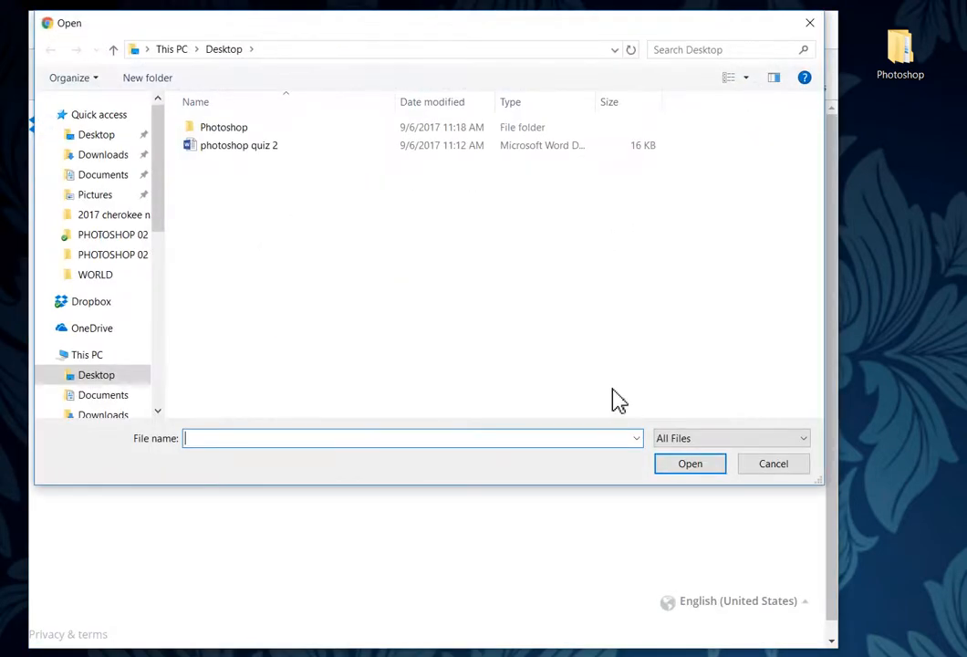
pyautogui.doubleClick(215, 132)
pyautogui.doubleClick(254, 153)
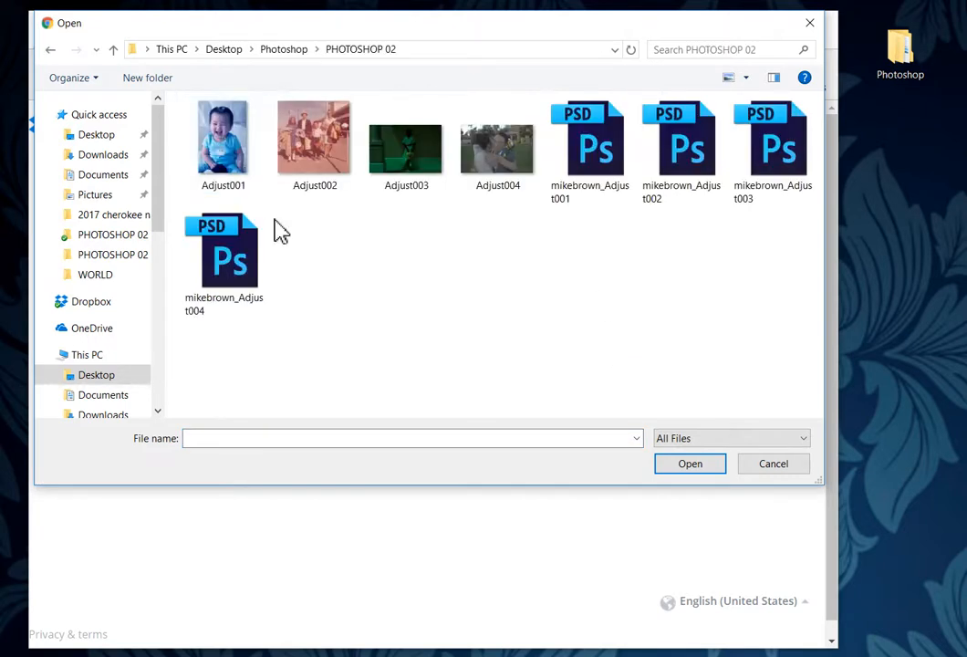
pyautogui.click(609, 164)
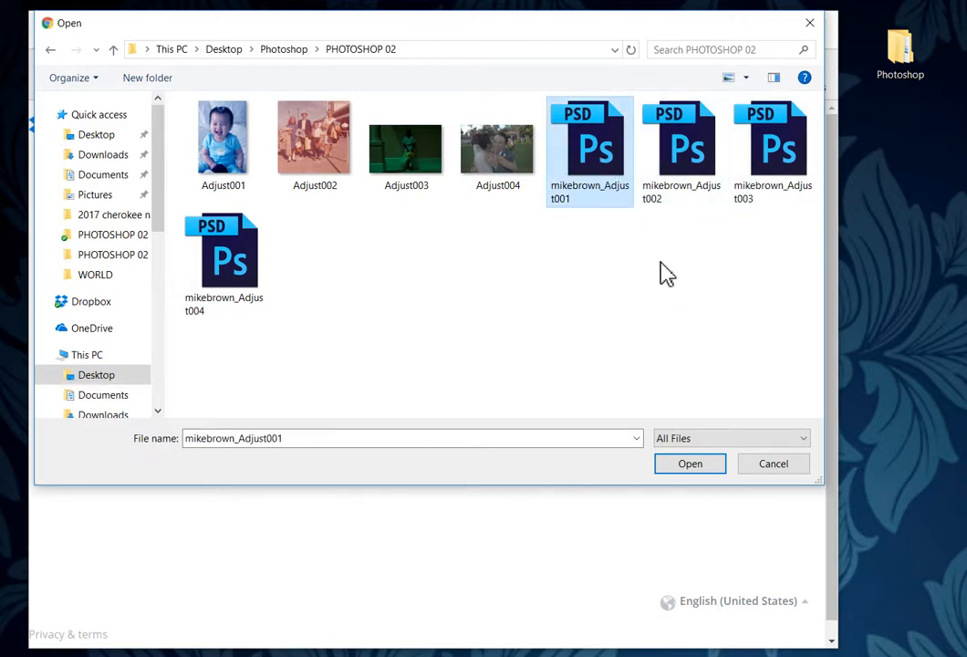
pyautogui.keyDown('ctrl'); pyautogui.click(690, 155); pyautogui.keyUp('ctrl')
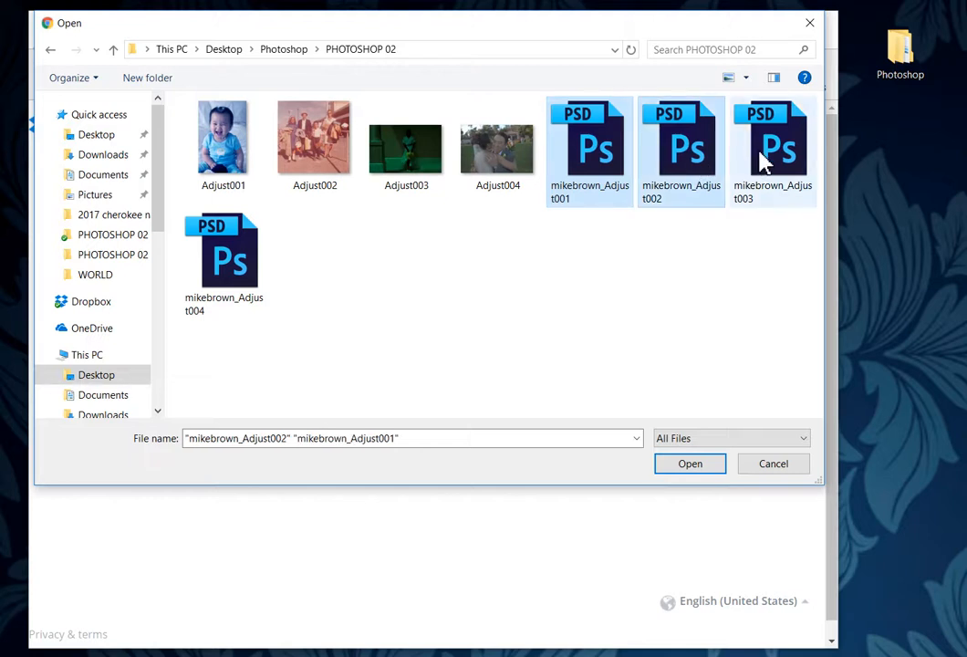
pyautogui.keyDown('ctrl'); pyautogui.click(761, 155); pyautogui.keyUp('ctrl')
pyautogui.keyDown('ctrl'); pyautogui.click(197, 219); pyautogui.keyUp('ctrl')
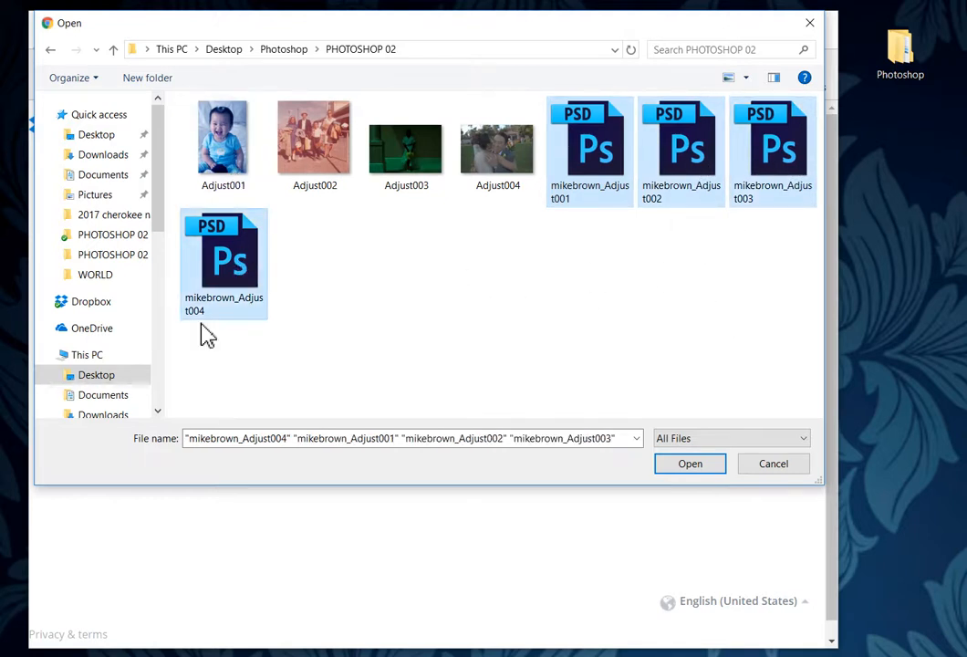
pyautogui.click(706, 468)
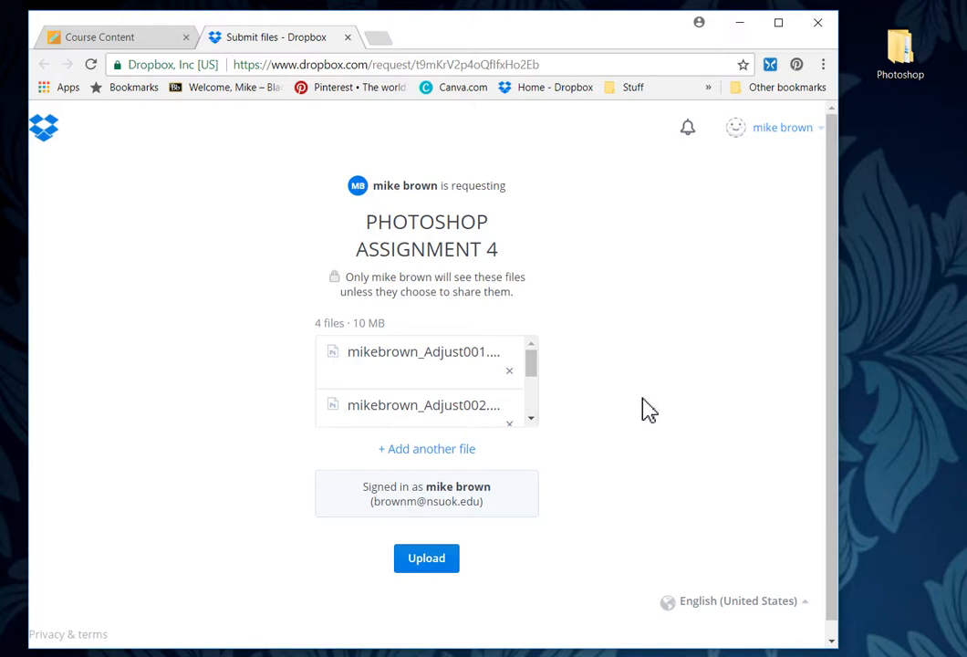
pyautogui.click(443, 563)
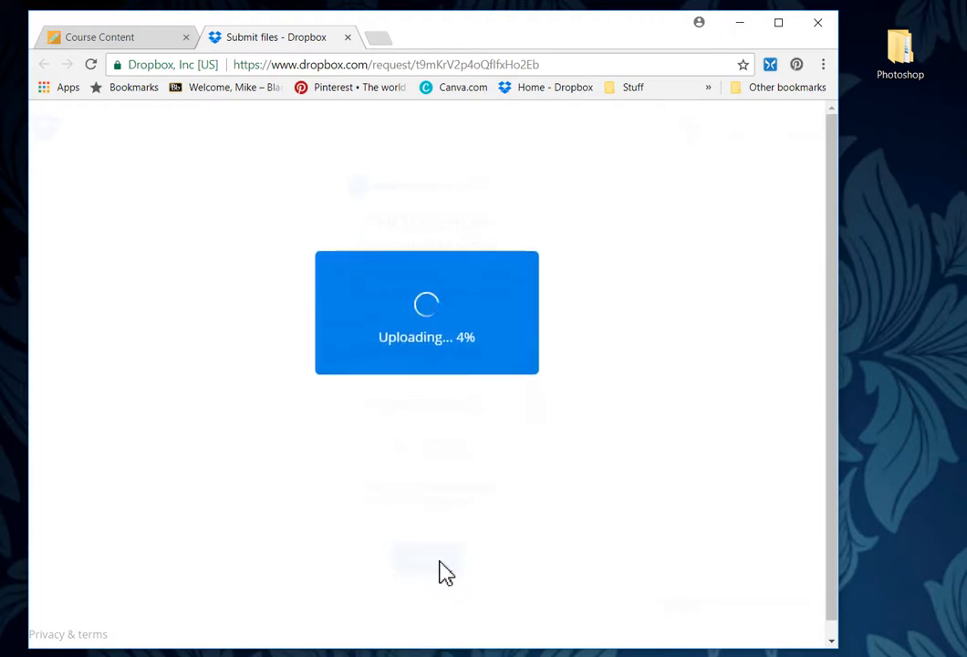